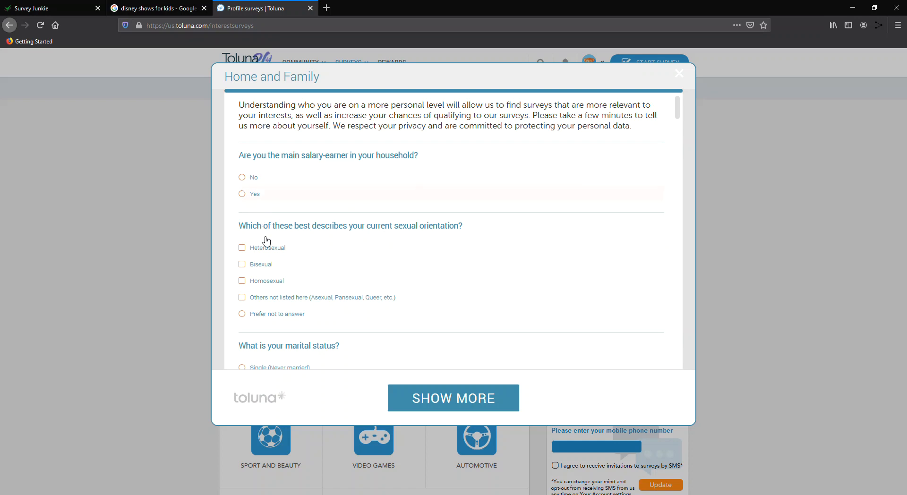
Answer Yes to being the main salary-earner, with Heterosexual as the orientation and Married as the marital status
left_click(253, 199)
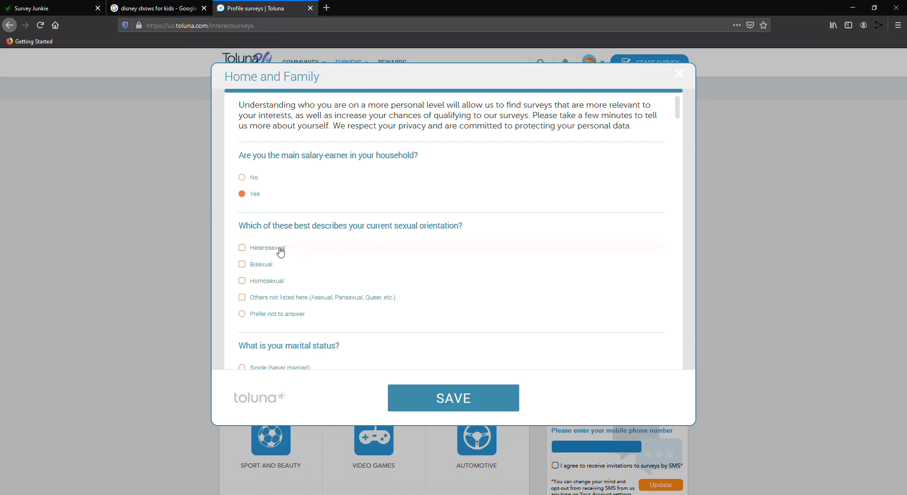
scroll(340, 263, "down", 3)
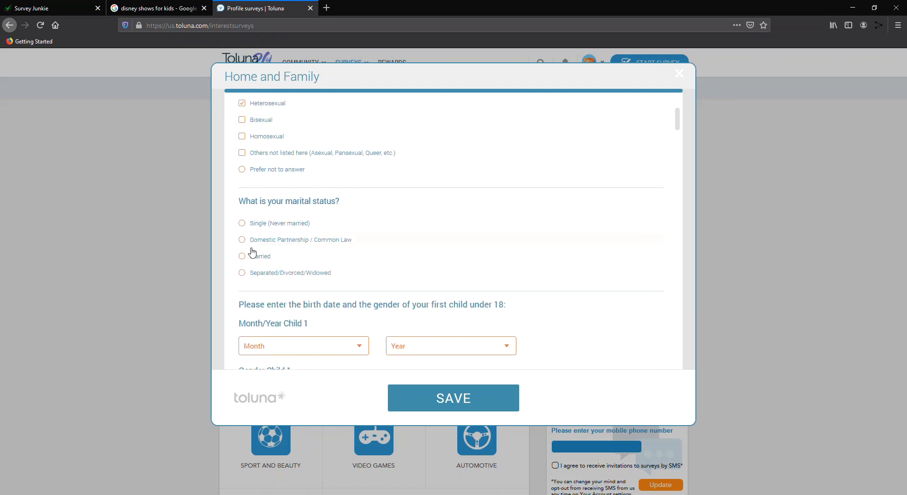
left_click(251, 258)
scroll(324, 263, "down", 2)
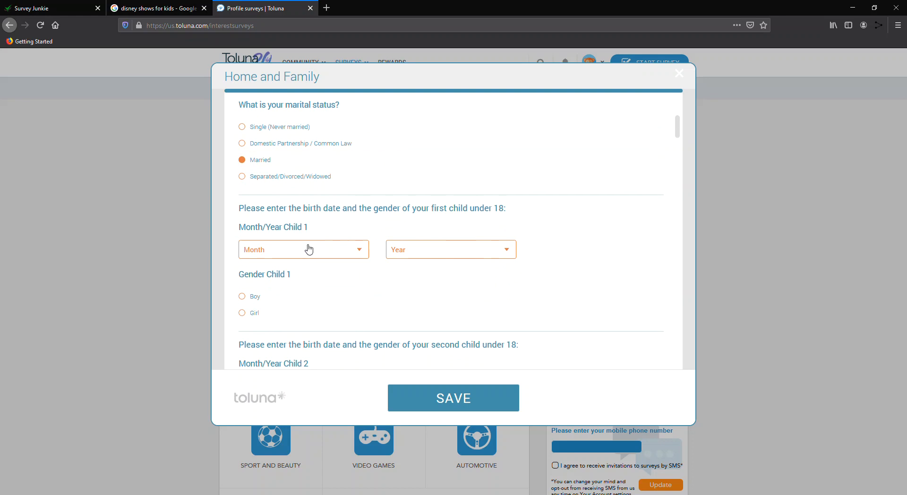
Enter the first child's birth month and year and choose Boy as the gender
left_click(358, 253)
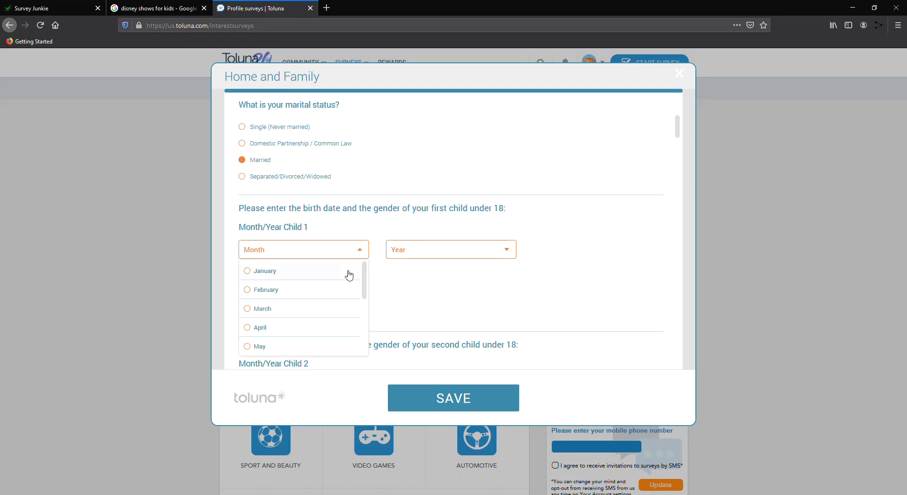
left_click(350, 275)
left_click(469, 255)
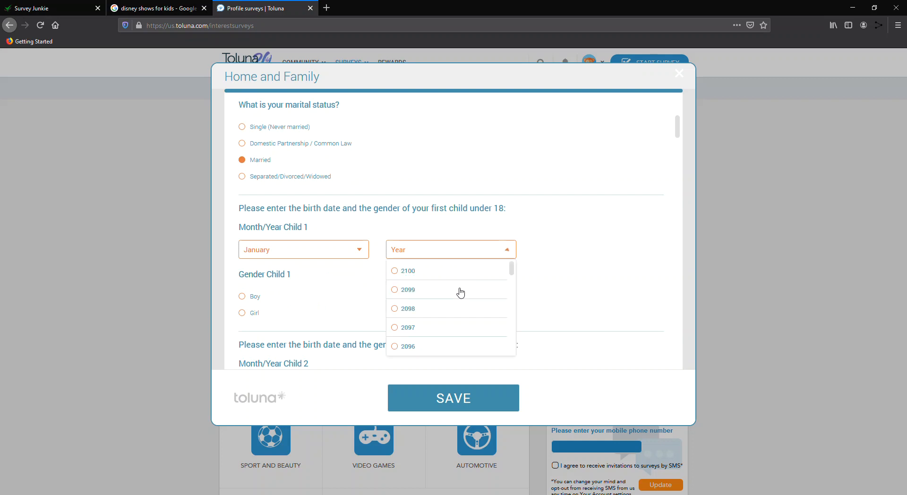
scroll(458, 303, "down", 8)
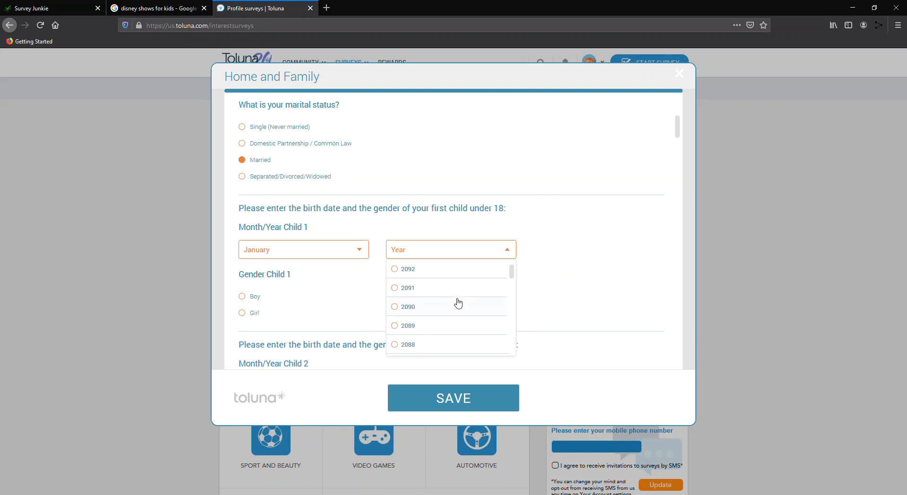
scroll(458, 303, "down", 13)
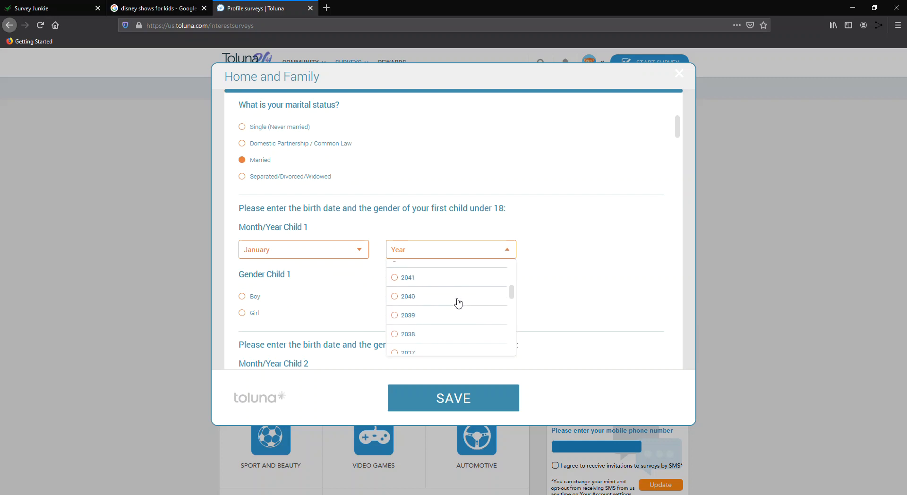
scroll(458, 303, "down", 12)
scroll(457, 302, "up", 3)
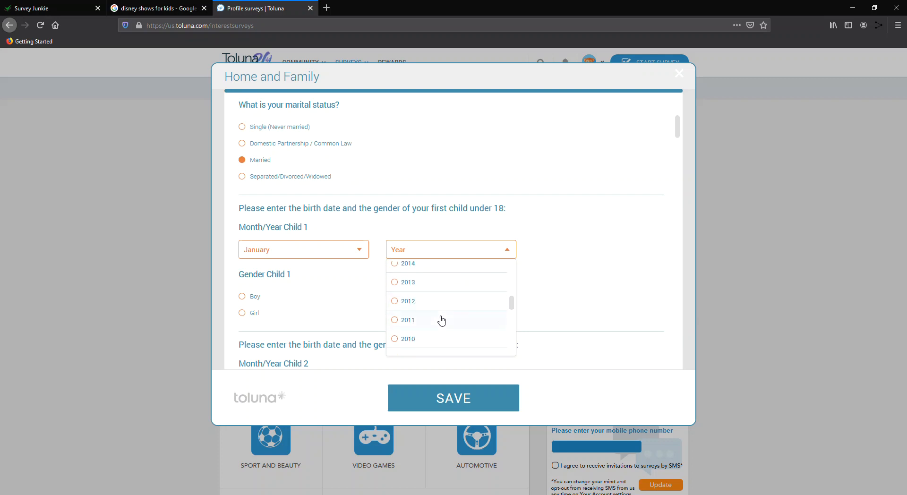
left_click(442, 321)
left_click(241, 299)
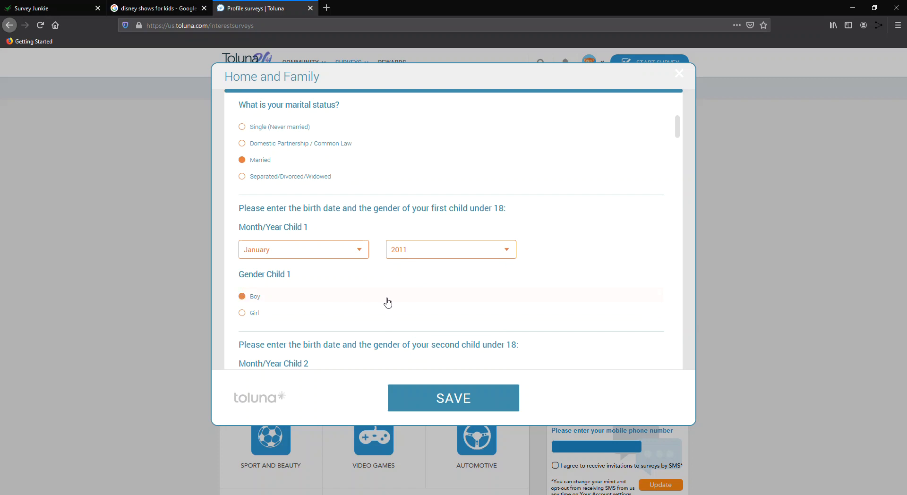
Enter the second child's birth month and year and choose Girl as the gender
scroll(391, 303, "down", 3)
left_click(352, 250)
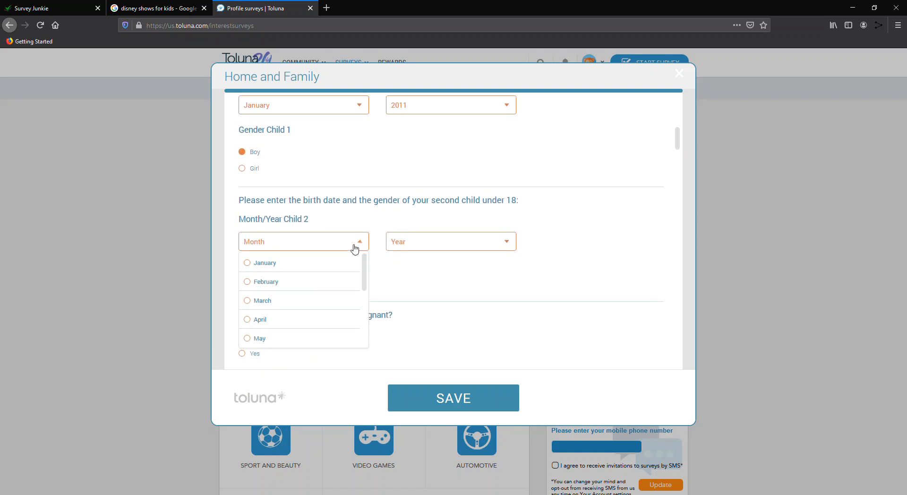
left_click(342, 266)
left_click(461, 251)
scroll(448, 304, "down", 15)
scroll(448, 303, "down", 10)
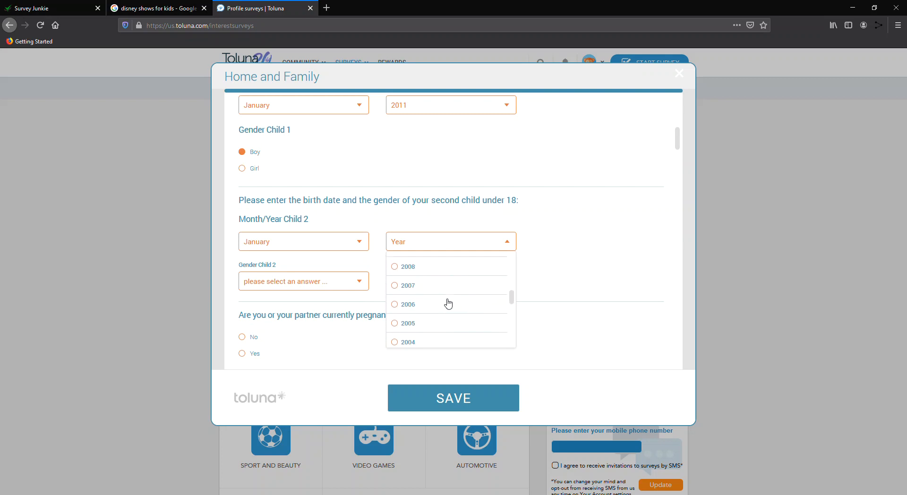
scroll(449, 303, "up", 6)
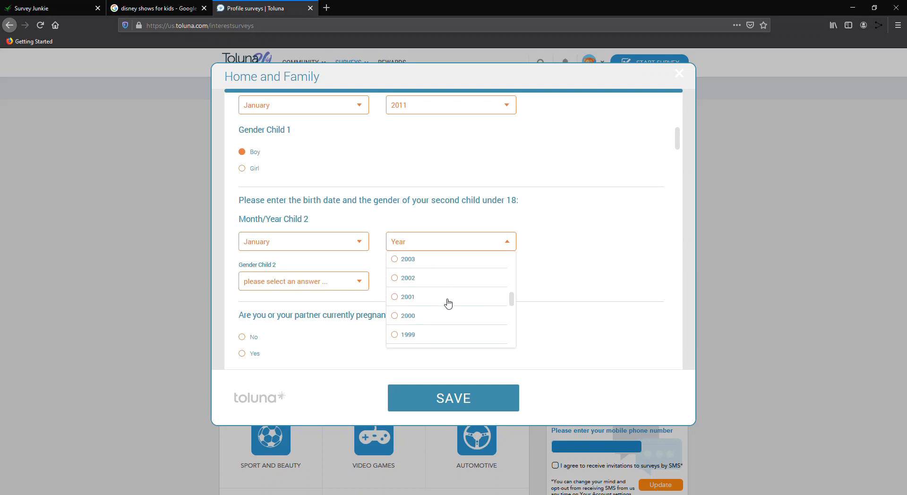
left_click(438, 311)
left_click(349, 282)
left_click(320, 322)
Answer No to both the current pregnancy question and the question about planning a pregnancy in the next 12 months
scroll(477, 292, "down", 2)
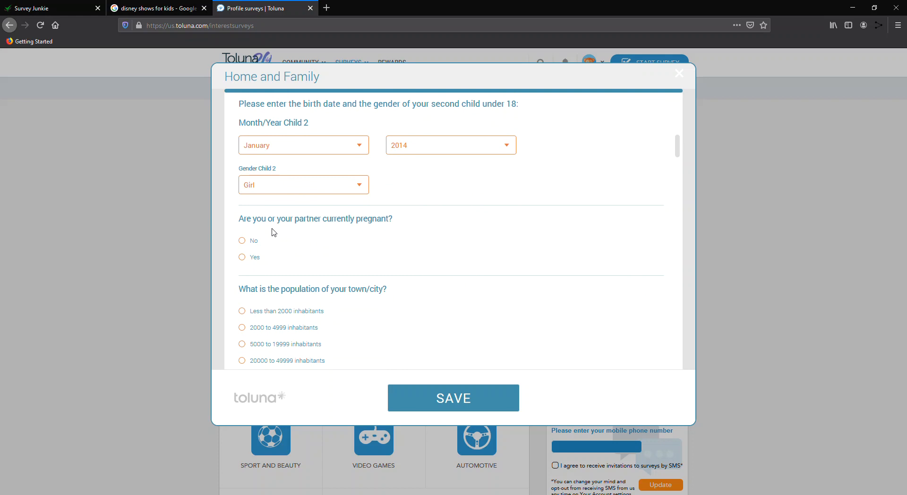
left_click(247, 240)
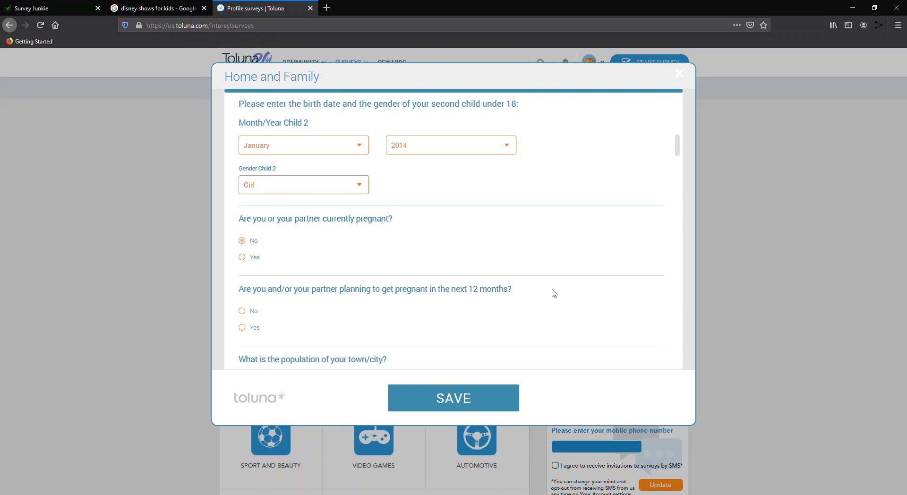
scroll(554, 294, "down", 2)
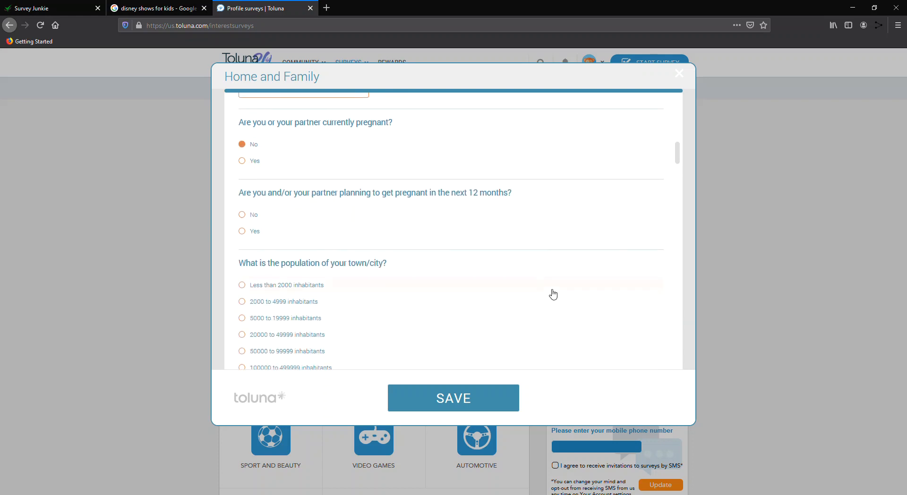
left_click(255, 216)
scroll(520, 259, "down", 2)
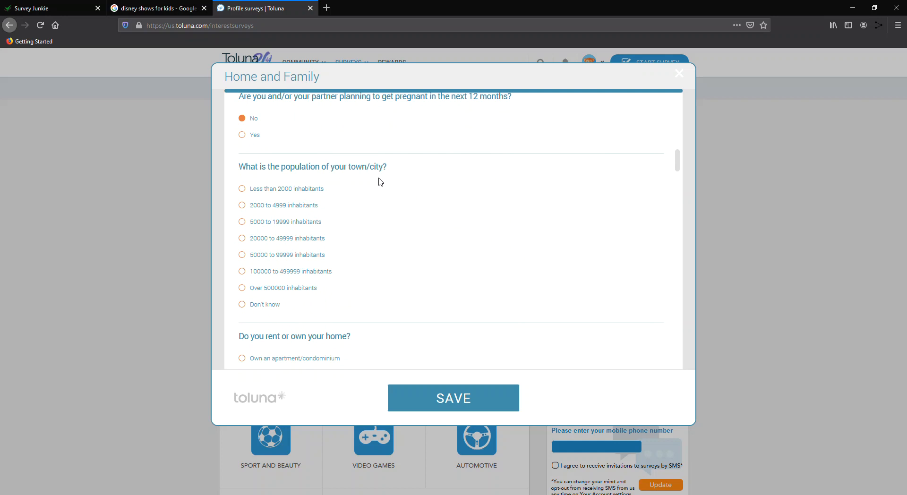
Choose 100000 to 499999 inhabitants as the town population and Own my own home as the housing situation
left_click(303, 255)
scroll(448, 271, "down", 1)
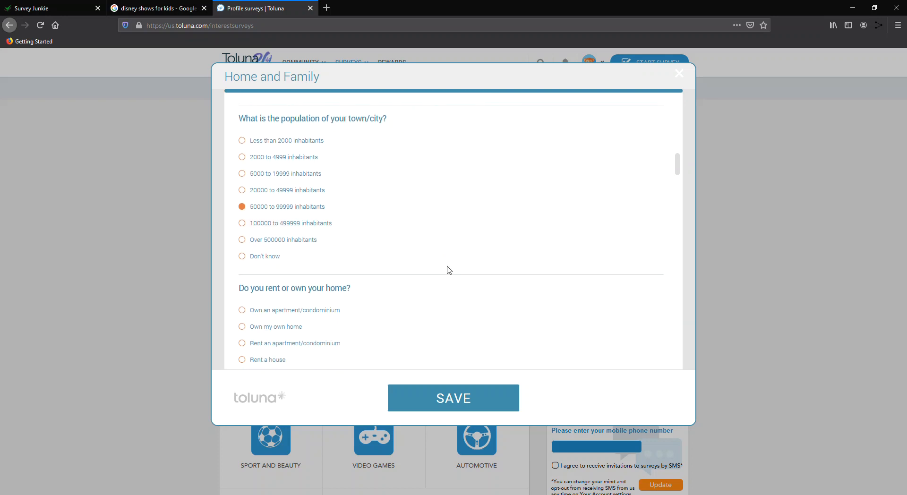
left_click(277, 224)
scroll(435, 246, "down", 2)
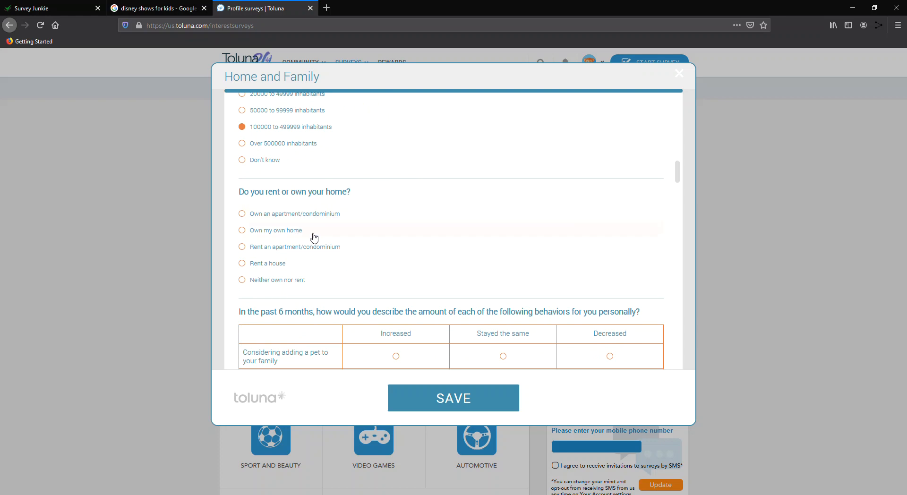
scroll(472, 246, "down", 2)
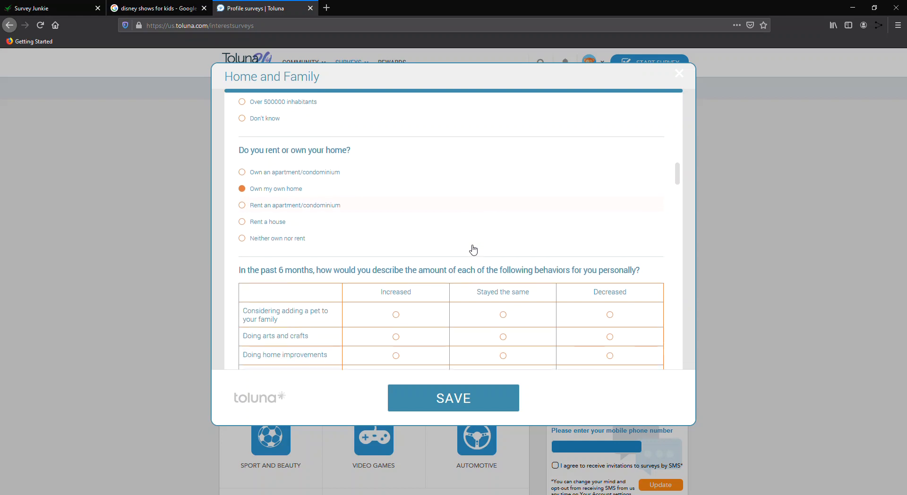
In the past-6-months behavior grid, mark Increased for each row from Considering adding a pet to your family through Exercise
scroll(473, 248, "down", 1)
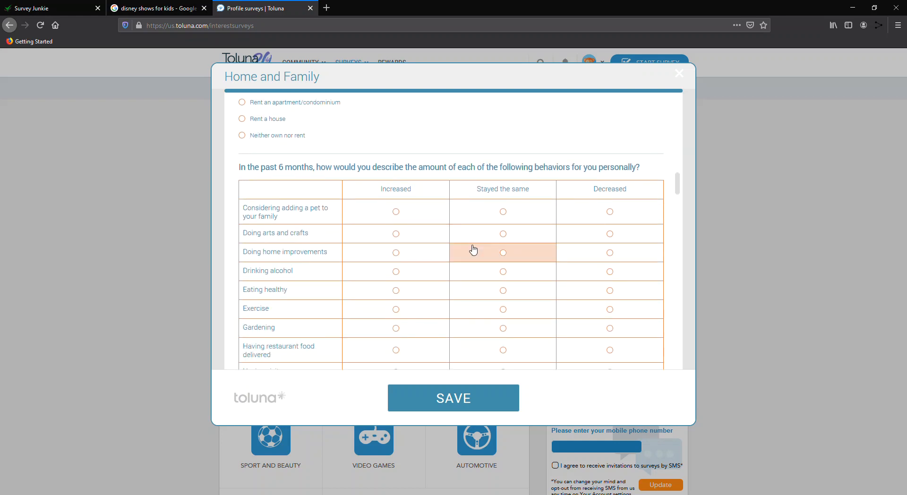
scroll(474, 249, "down", 1)
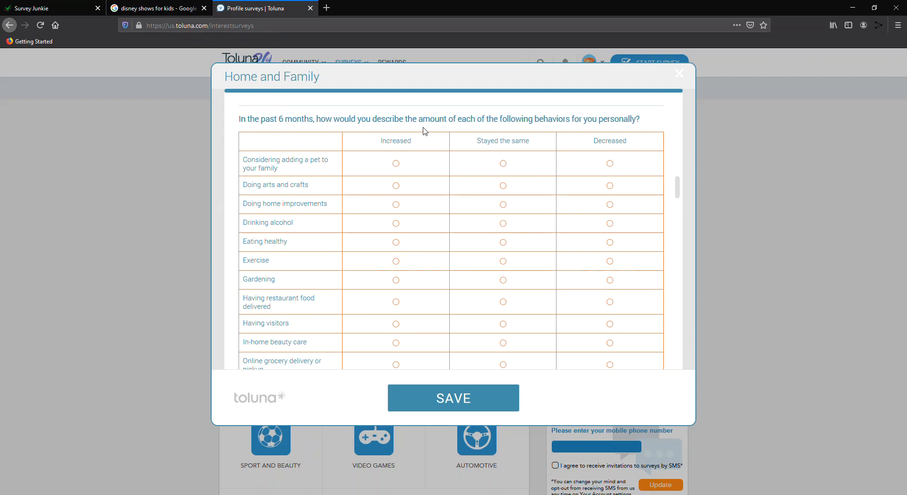
left_click(423, 167)
left_click(418, 206)
left_click(415, 224)
left_click(413, 242)
left_click(412, 266)
Mark Increased for each behavior from Gardening through Planning a vacation
scroll(413, 262, "down", 3)
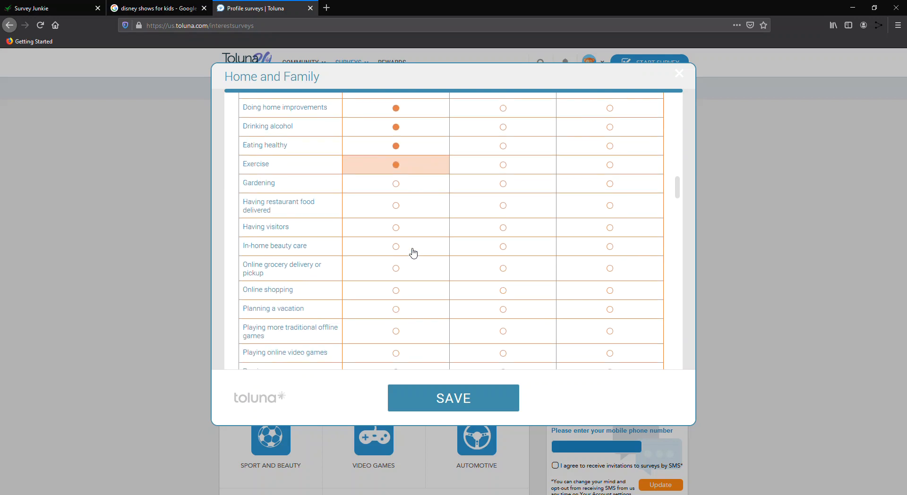
left_click(419, 187)
left_click(418, 228)
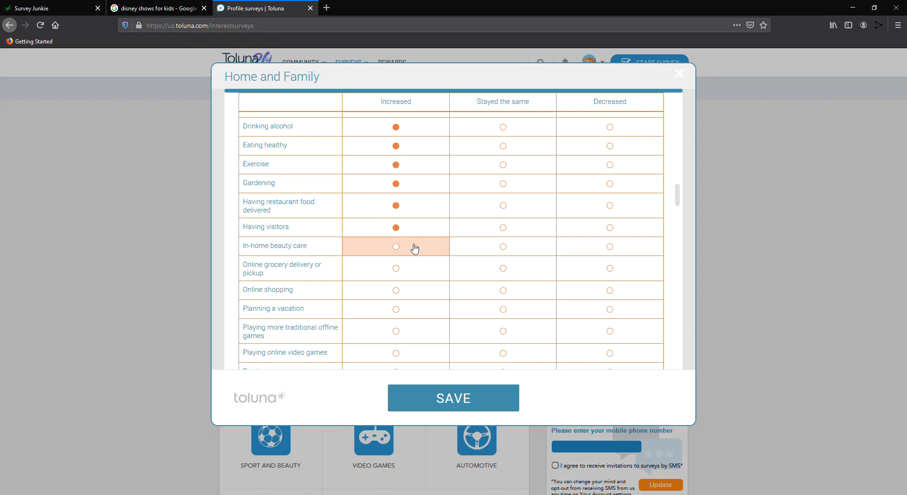
left_click(413, 248)
left_click(411, 269)
left_click(409, 298)
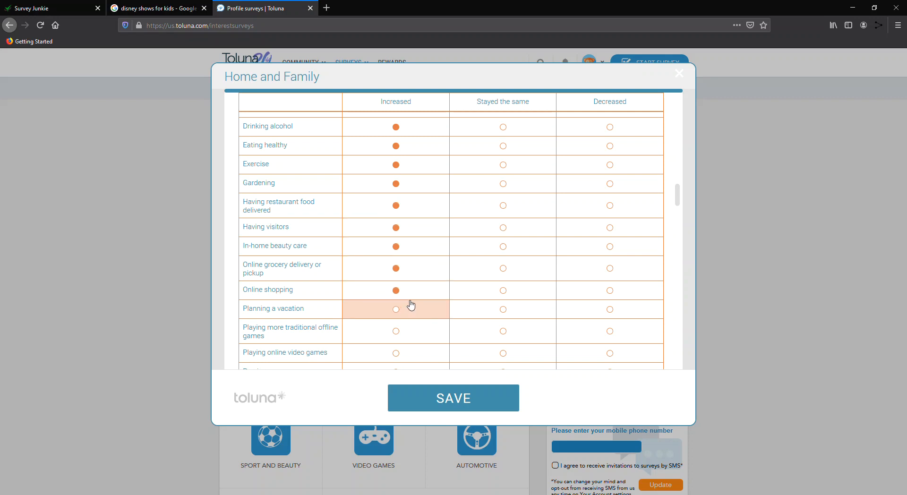
left_click(411, 307)
Mark Increased for each behavior from Playing more traditional offline games through Spring cleaning & organizing
scroll(411, 307, "down", 3)
left_click(415, 245)
left_click(414, 259)
left_click(411, 278)
left_click(410, 296)
left_click(412, 309)
scroll(412, 303, "down", 3)
left_click(414, 252)
left_click(413, 265)
left_click(408, 296)
left_click(407, 312)
left_click(406, 313)
Mark Increased for each remaining behavior from Stocking up on home care goods through Working from home, and check the grid
scroll(407, 314, "down", 3)
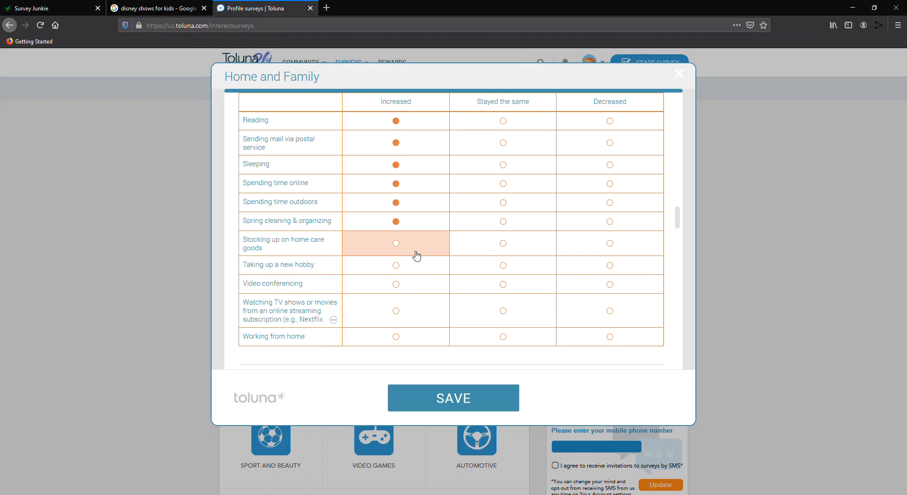
left_click(414, 245)
left_click(411, 268)
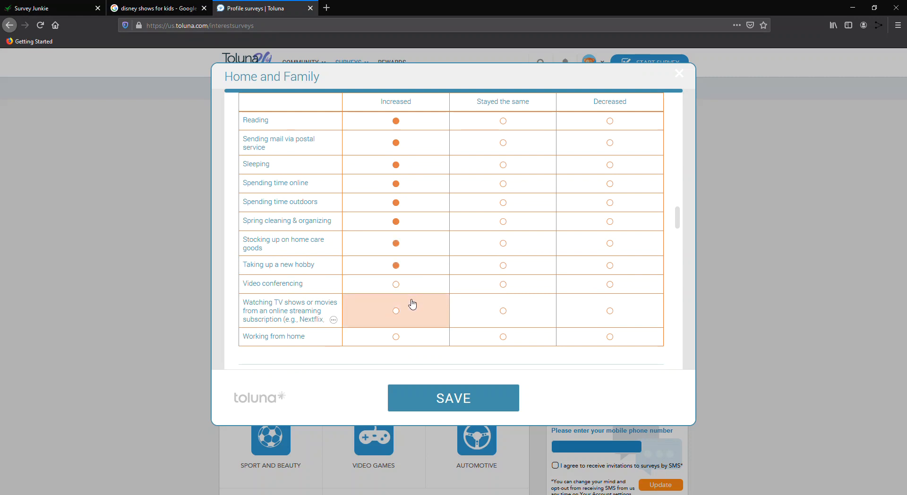
left_click(412, 302)
left_click(411, 286)
left_click(412, 336)
scroll(443, 249, "up", 5)
scroll(444, 250, "up", 7)
Set the number of pets to one cat, one dog and none for other pets
scroll(441, 243, "down", 5)
scroll(440, 244, "down", 10)
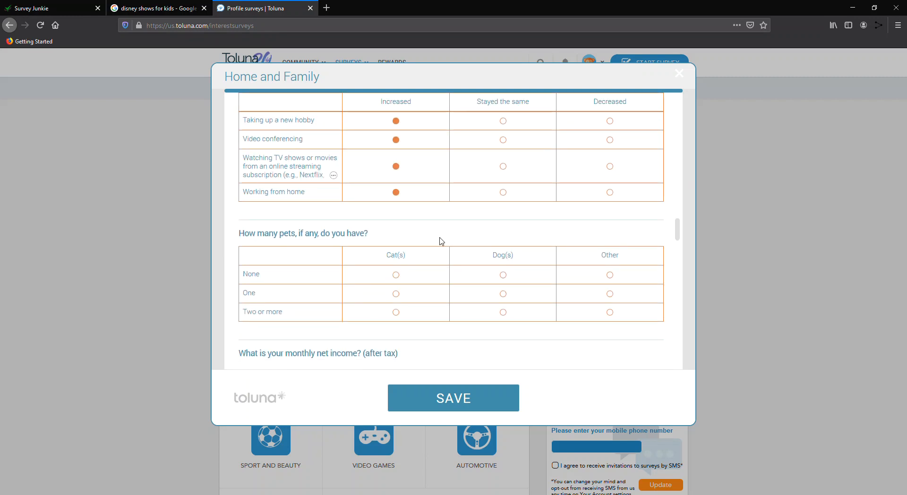
scroll(441, 242, "down", 1)
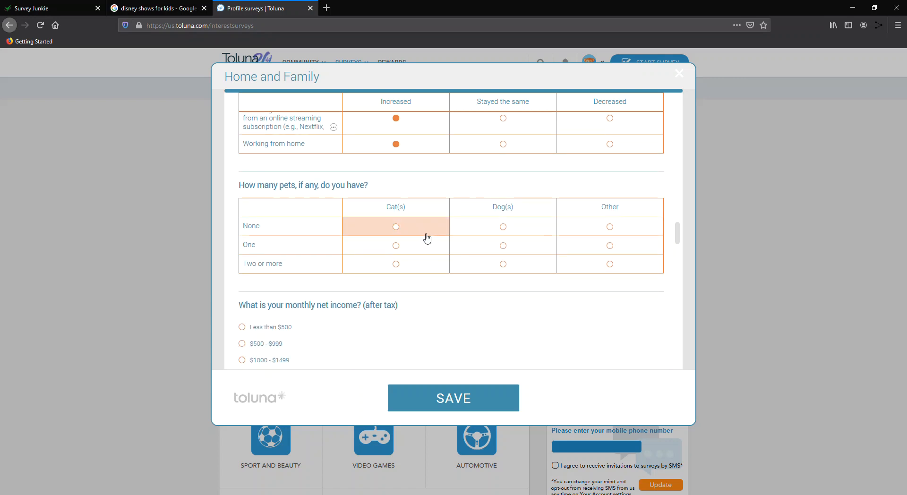
left_click(480, 251)
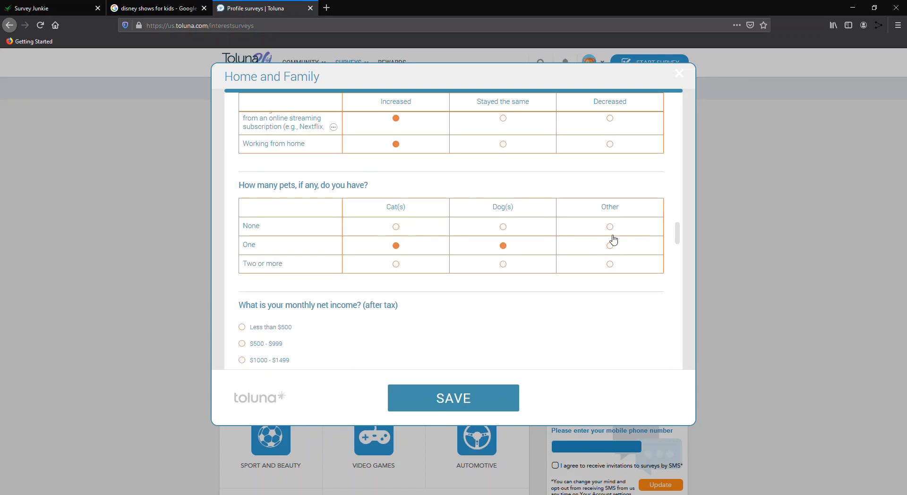
left_click(613, 234)
Choose $5500 - $5999 as the monthly net income after tax
scroll(508, 279, "down", 1)
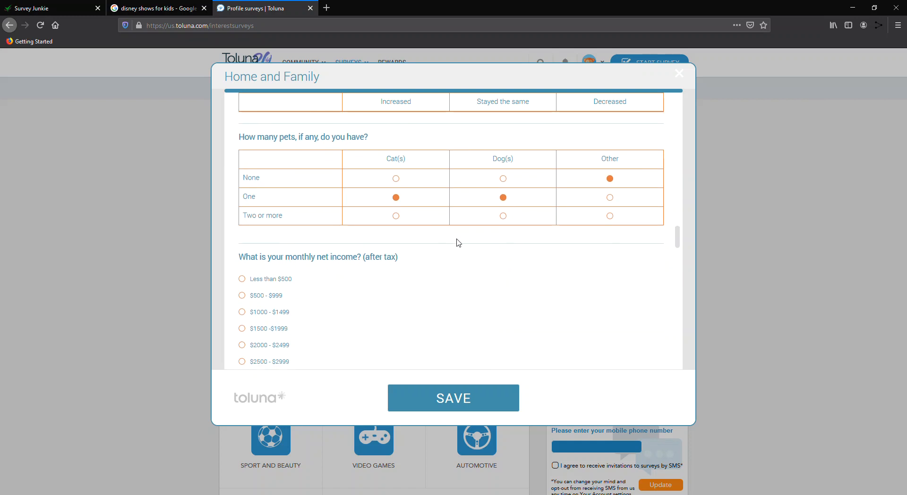
scroll(459, 261, "down", 1)
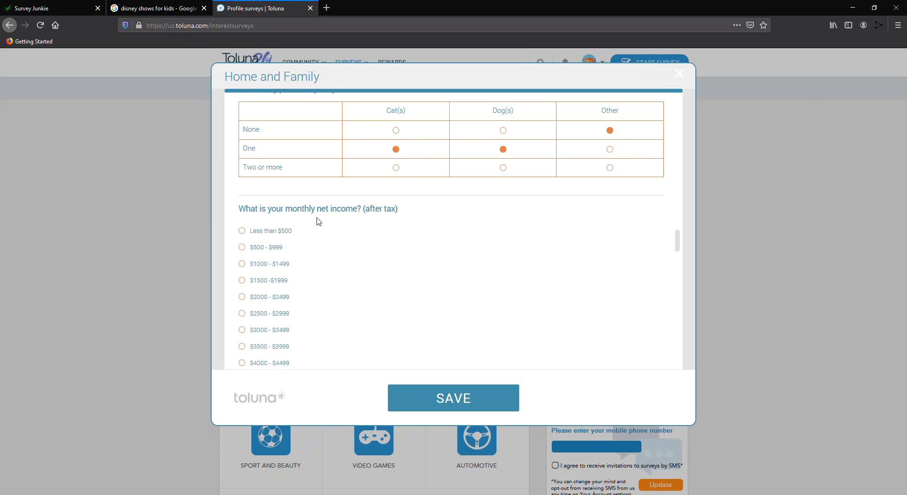
scroll(410, 226, "down", 3)
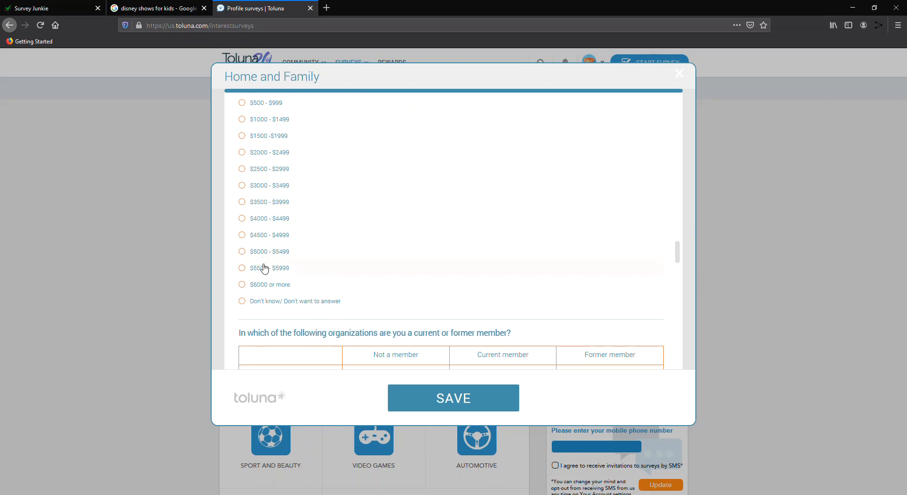
left_click(361, 263)
scroll(379, 259, "up", 2)
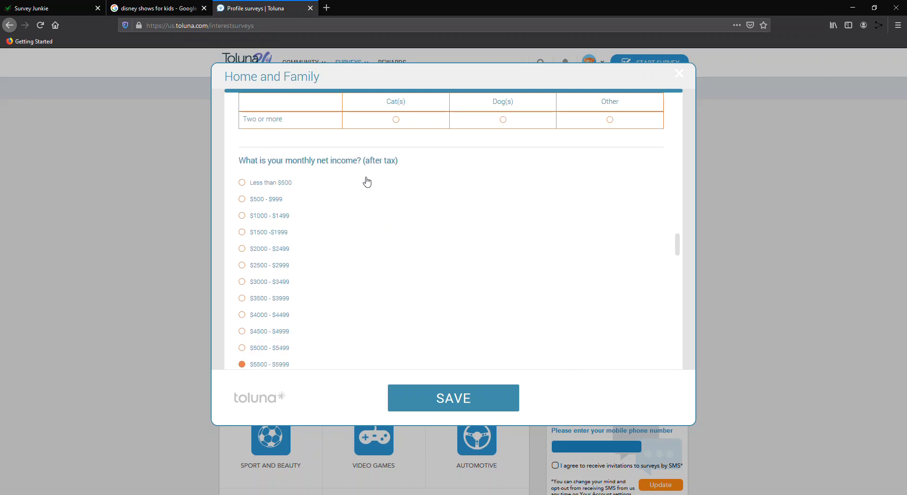
scroll(434, 183, "down", 4)
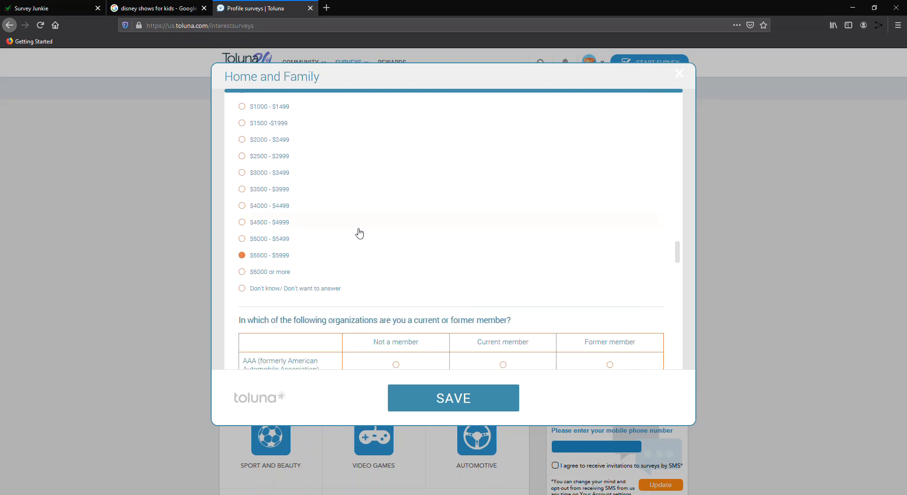
scroll(359, 232, "down", 2)
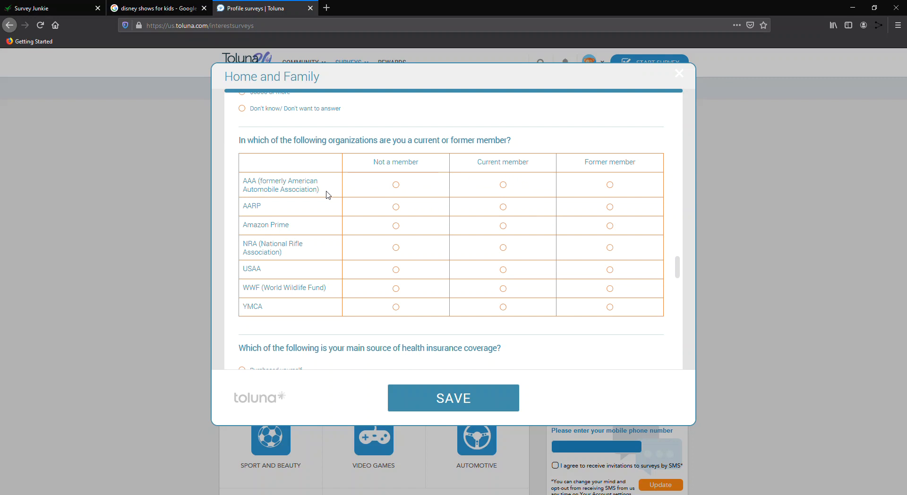
Mark Current member for all seven organizations, from AAA through YMCA
left_click(491, 194)
left_click(490, 212)
left_click(487, 230)
left_click(484, 254)
left_click(488, 291)
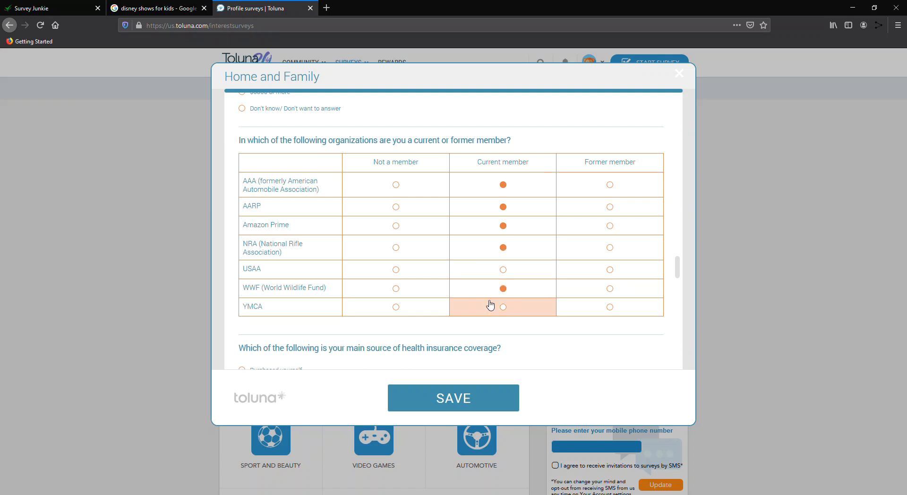
left_click(523, 266)
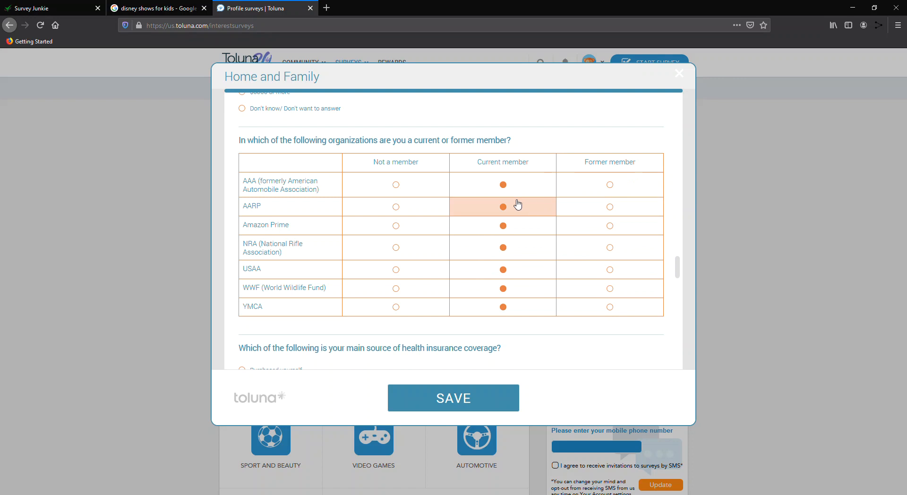
Choose Purchased yourself as the main source of health insurance coverage
scroll(518, 191, "down", 1)
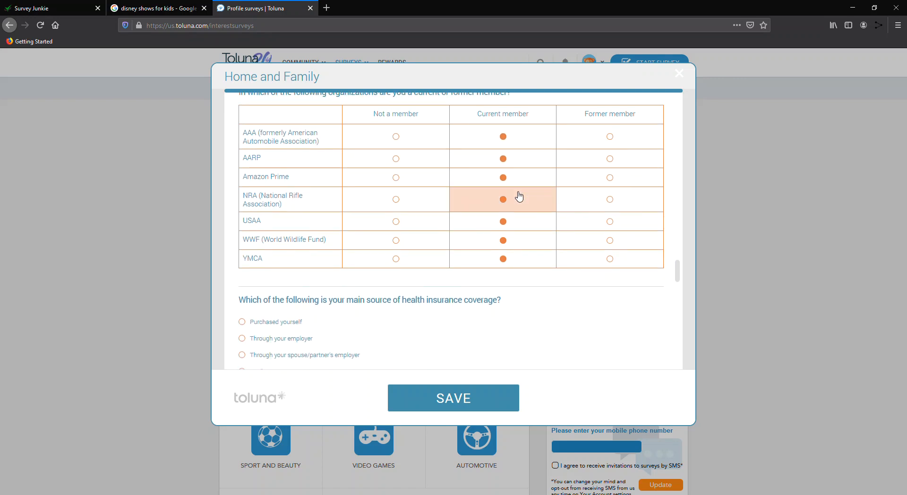
scroll(519, 198, "down", 2)
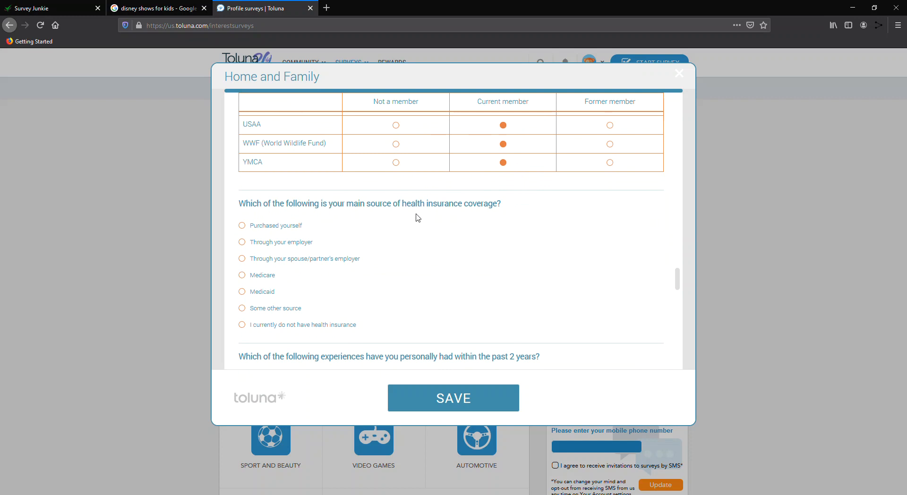
scroll(426, 218, "down", 1)
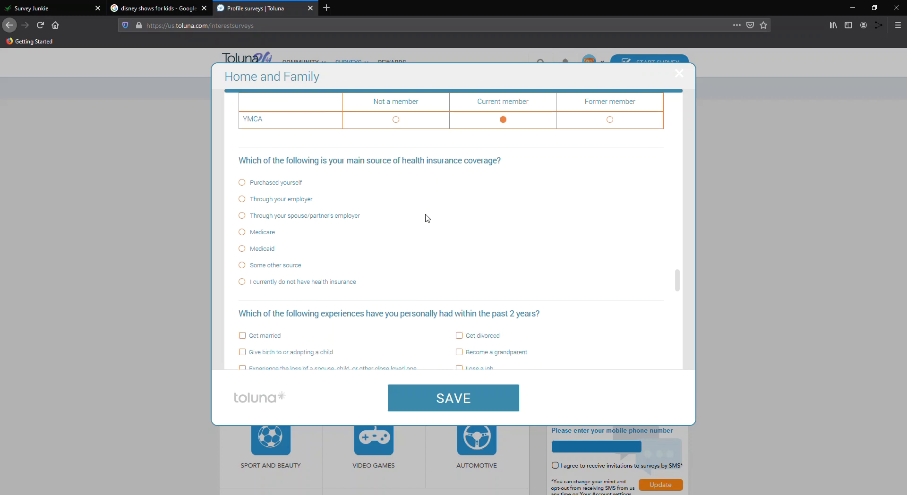
left_click(298, 181)
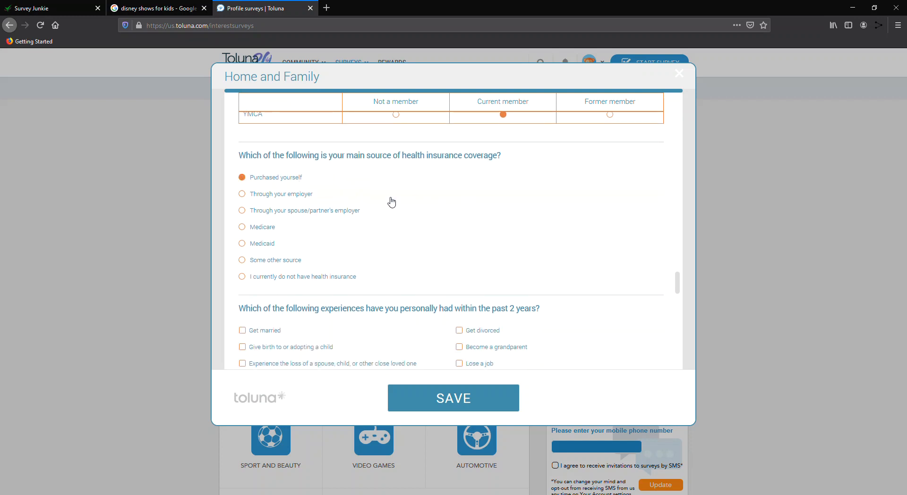
Answer None of these for the experiences personally had within the past 2 years
scroll(441, 221, "down", 1)
scroll(442, 221, "down", 3)
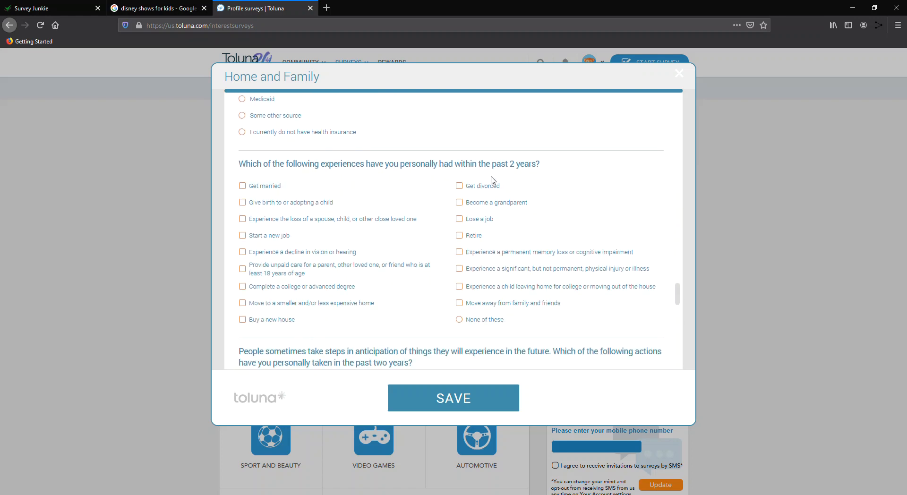
scroll(506, 188, "down", 1)
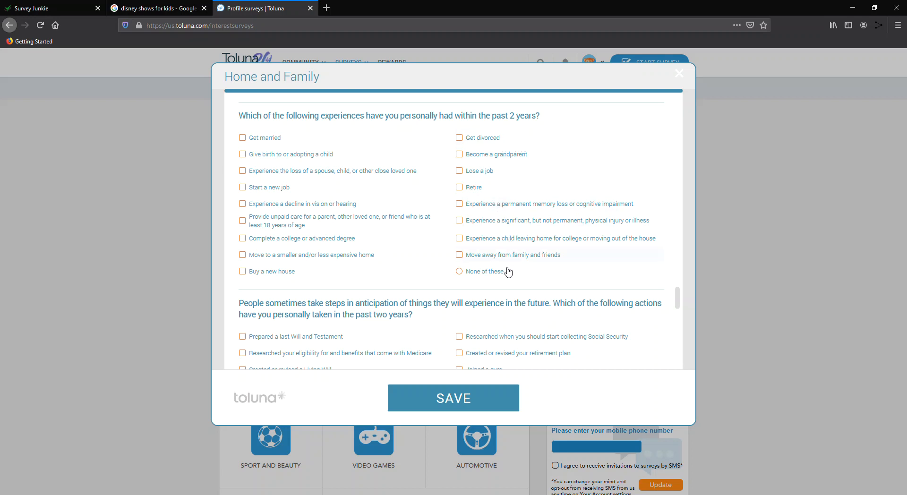
scroll(479, 277, "down", 2)
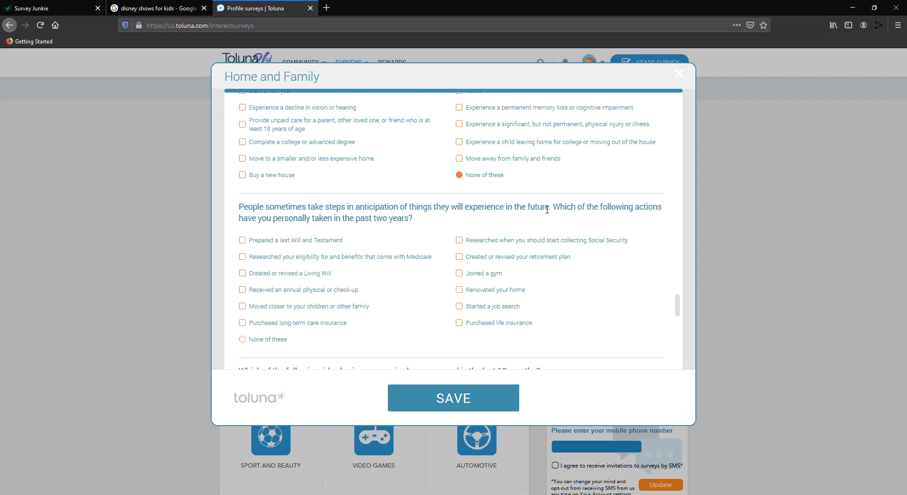
Select Purchased life insurance as the action taken in the past two years in anticipation of the future
scroll(422, 226, "down", 1)
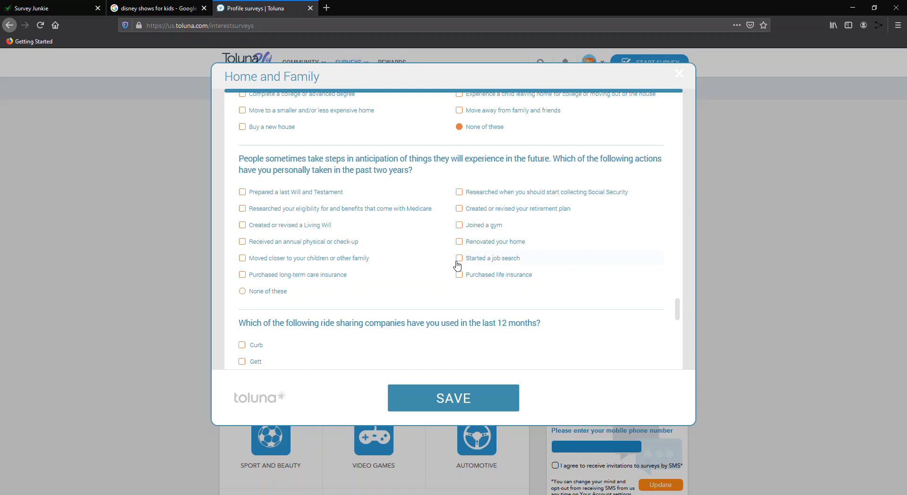
left_click(457, 277)
scroll(313, 296, "down", 3)
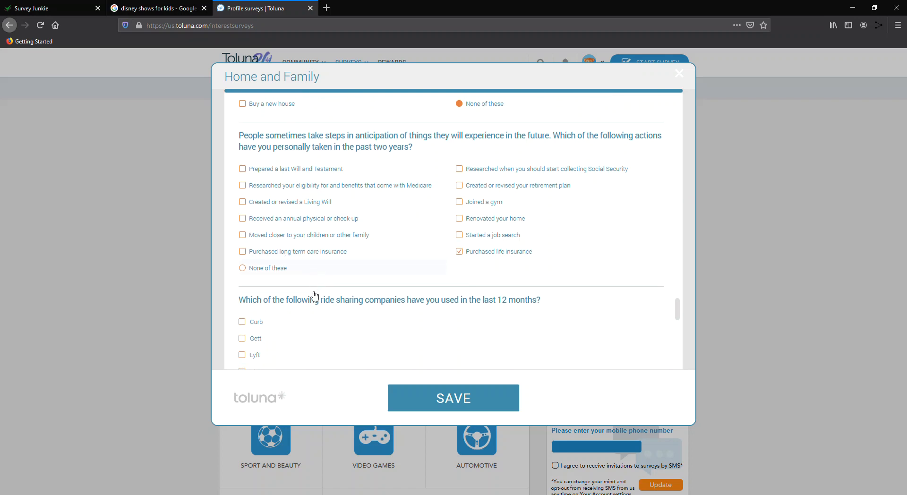
Select Curb, Gett, Lyft, Uber and Via as the ride sharing companies used in the last 12 months
scroll(315, 296, "down", 2)
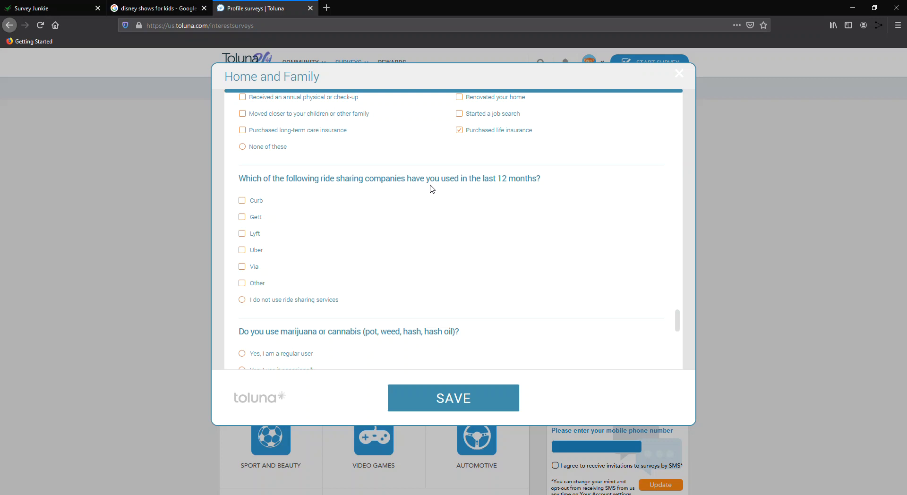
left_click(264, 268)
left_click(265, 233)
Answer regular user and Both for the cannabis questions, Yes for voter registration, and Republican for political party
scroll(348, 239, "down", 3)
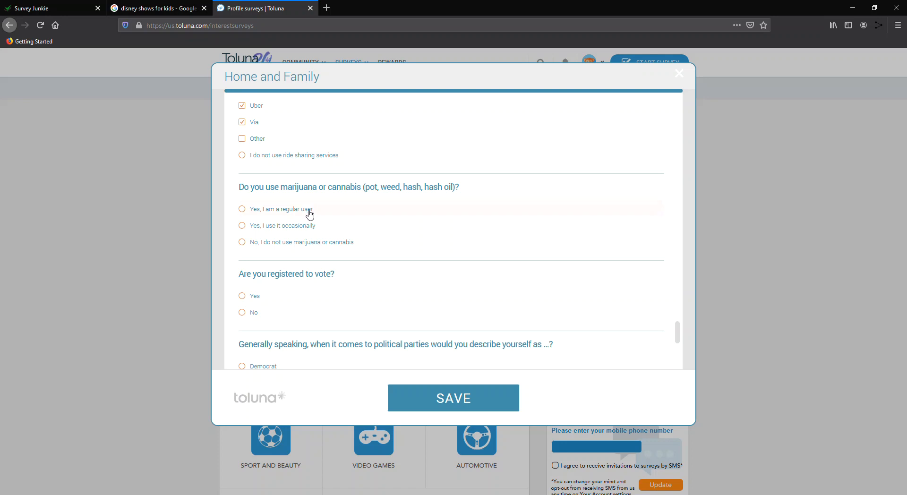
left_click(309, 212)
scroll(391, 231, "down", 1)
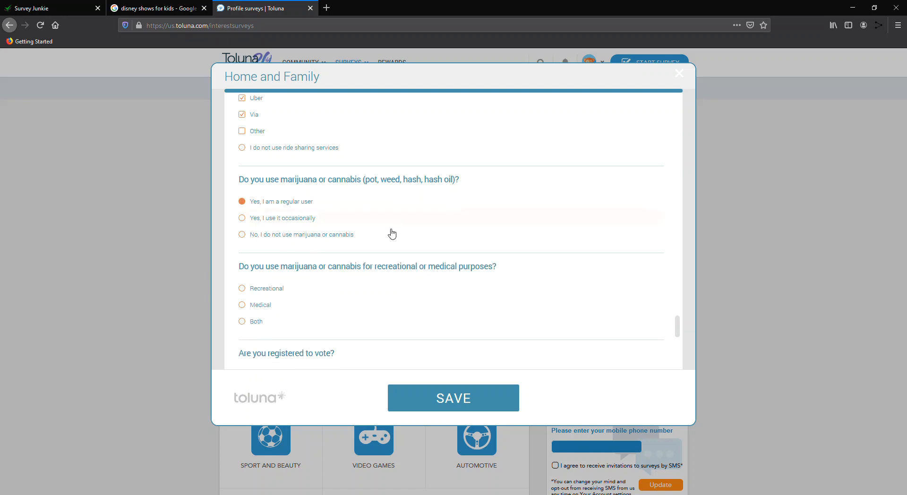
left_click(258, 282)
scroll(363, 284, "down", 3)
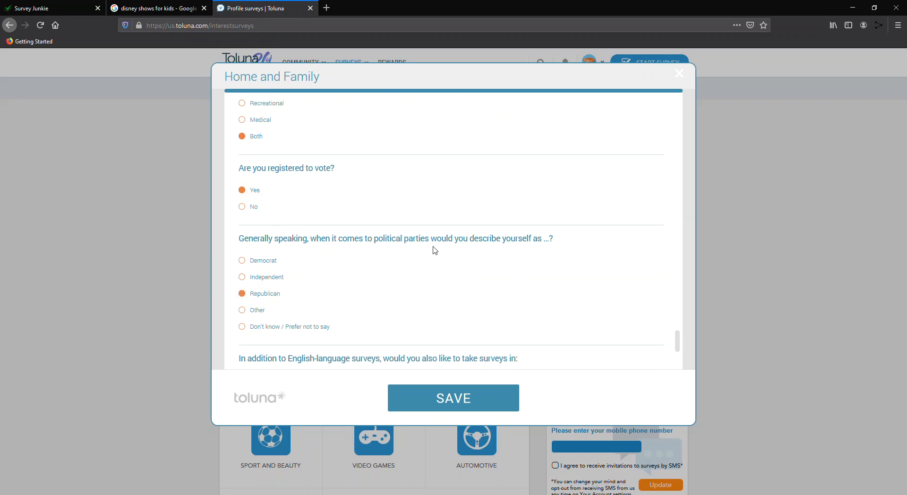
Choose to take surveys only in English and select Male as the gender self-identification
scroll(434, 241, "down", 2)
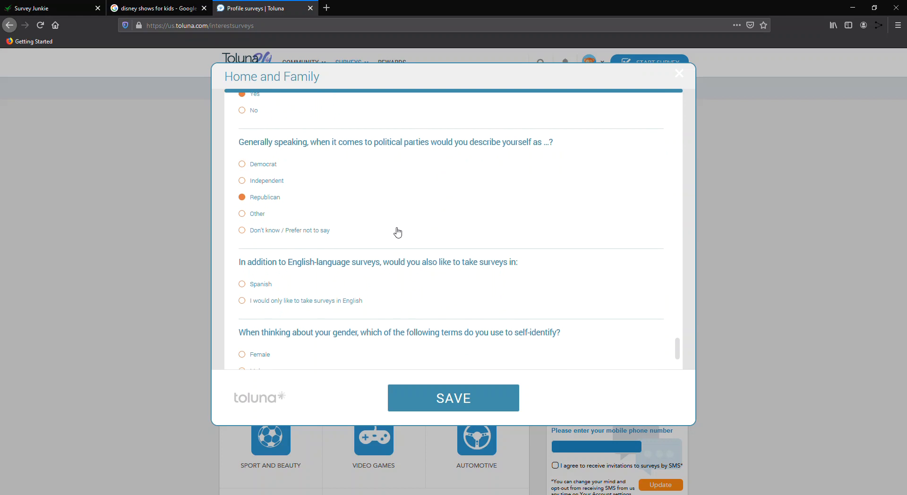
left_click(260, 303)
scroll(303, 280, "down", 2)
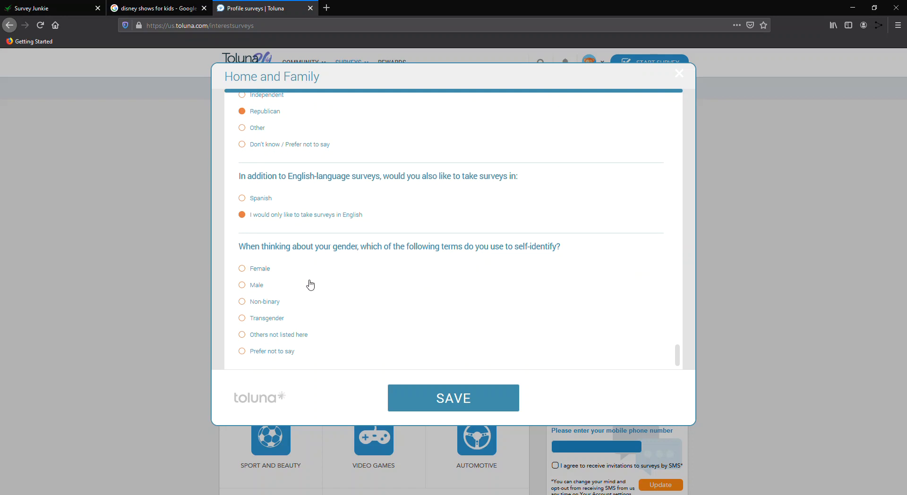
left_click(305, 286)
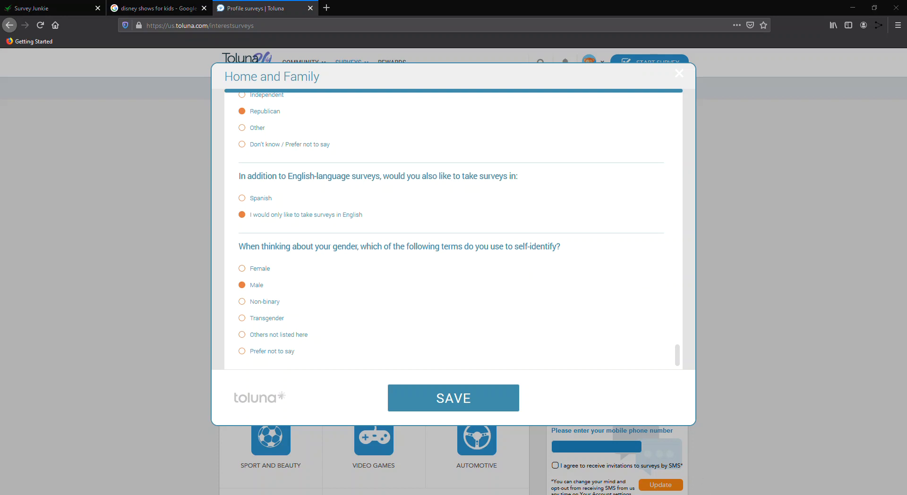
left_click(638, 472)
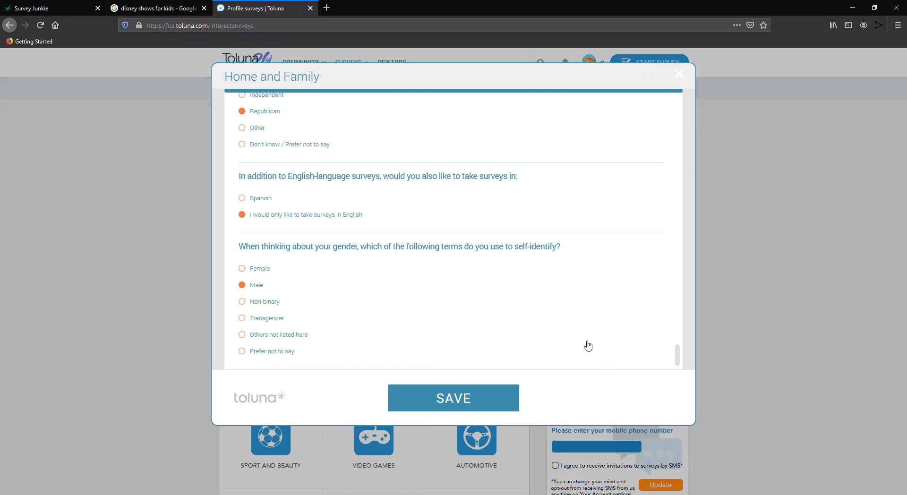
Go back through the completed survey to the marital status question and review its answer
scroll(588, 346, "up", 15)
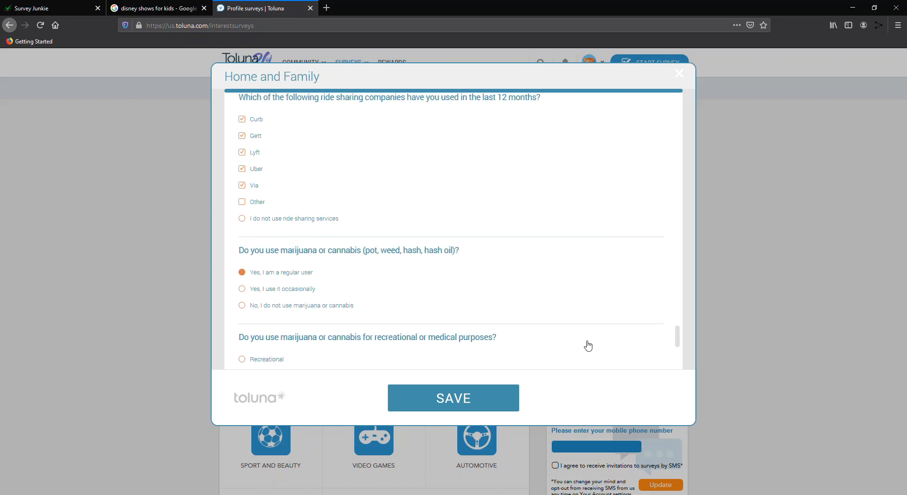
scroll(588, 346, "up", 20)
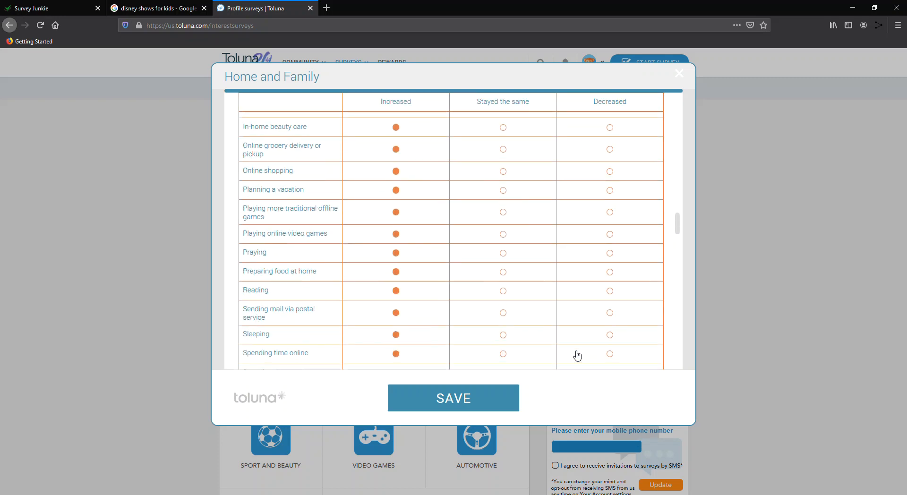
scroll(559, 382, "up", 5)
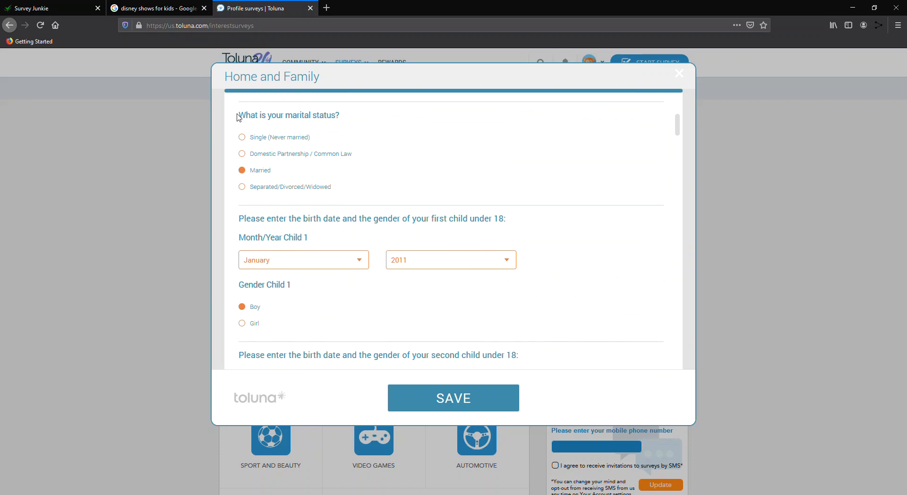
left_click_drag(240, 115, 370, 130)
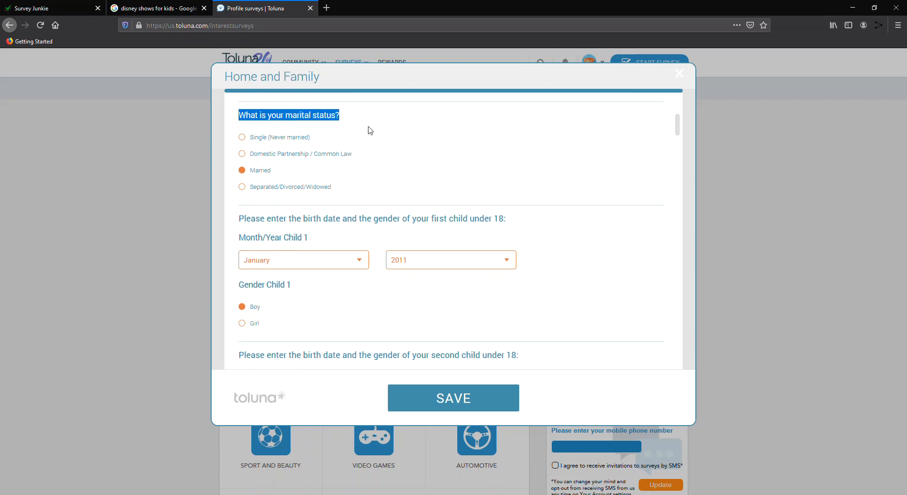
left_click(390, 138)
left_click(243, 171)
left_click(401, 215)
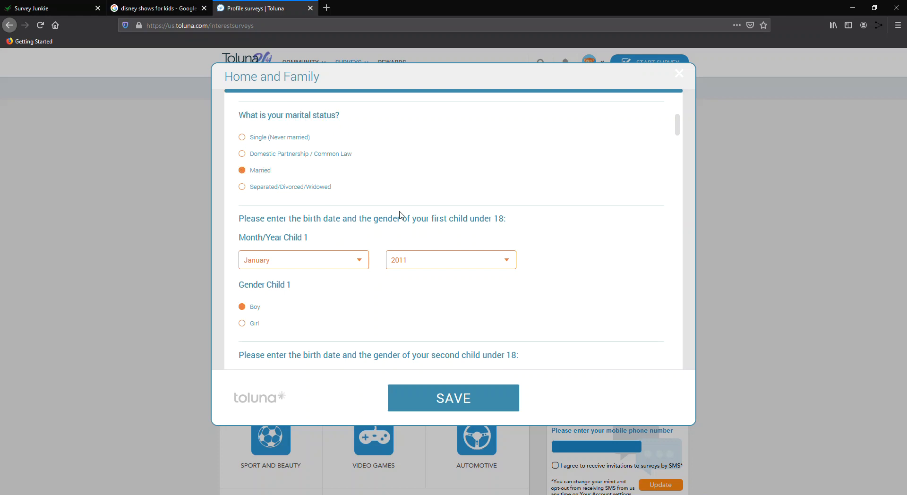
Review the birth date and gender answers for both children and the answer about a current pregnancy
scroll(405, 304, "down", 2)
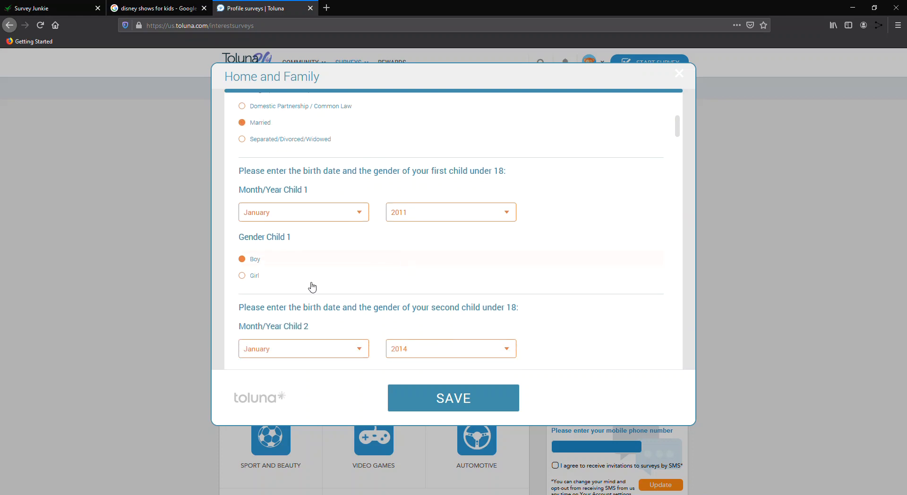
scroll(296, 271, "down", 3)
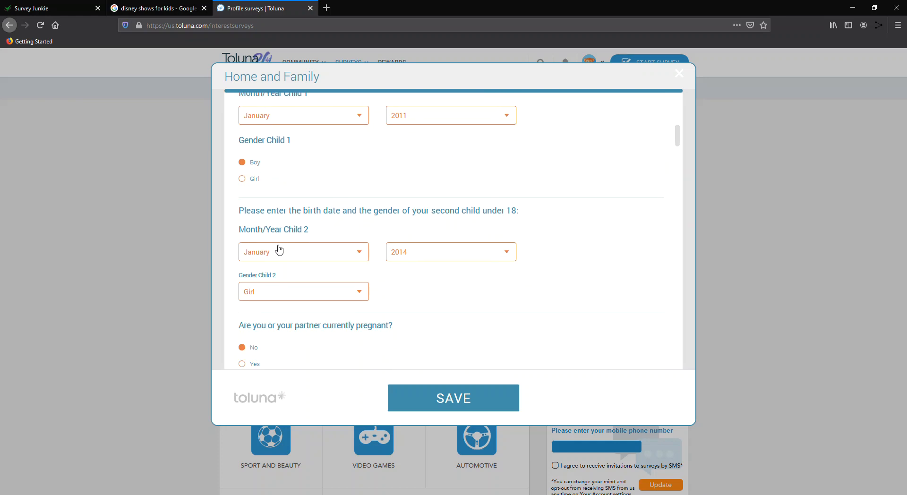
left_click_drag(244, 227, 312, 229)
left_click(352, 223)
scroll(355, 223, "down", 1)
scroll(353, 223, "down", 2)
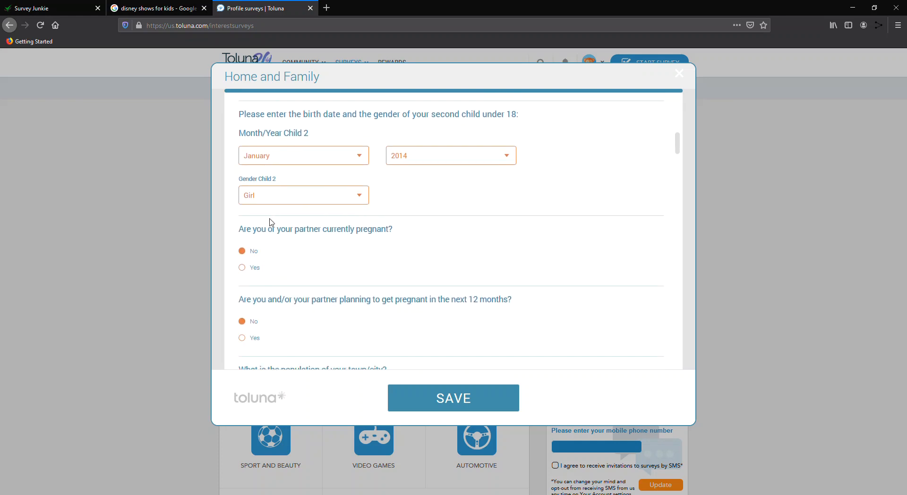
left_click_drag(245, 229, 407, 240)
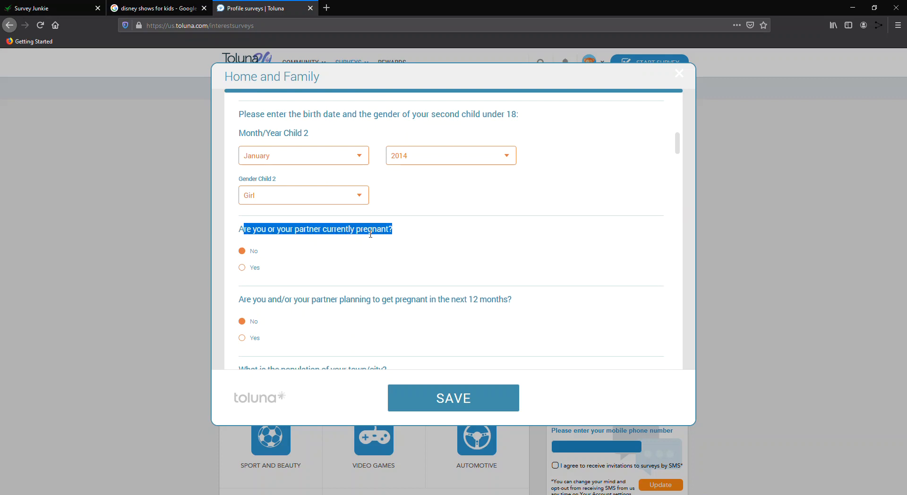
left_click(410, 232)
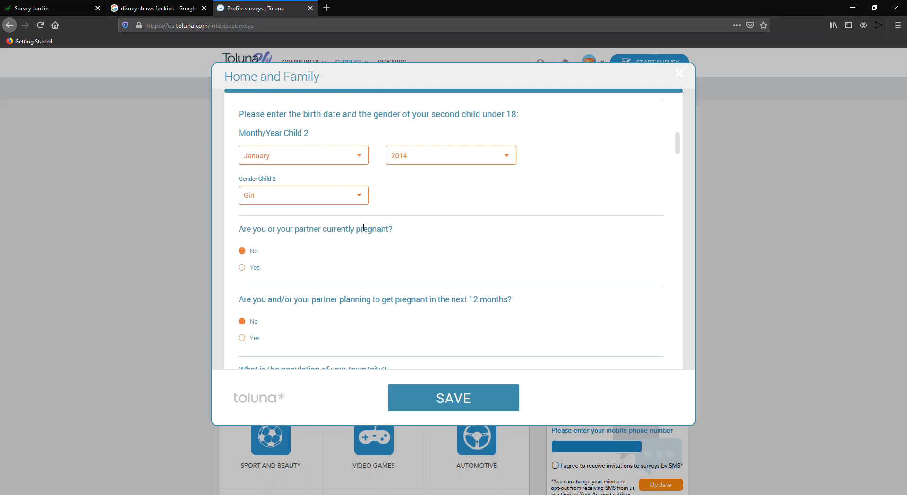
left_click_drag(355, 228, 400, 231)
left_click(404, 234)
Review the answers on planned pregnancy, town population, home ownership and the first rows of the behavior grid
scroll(298, 256, "down", 2)
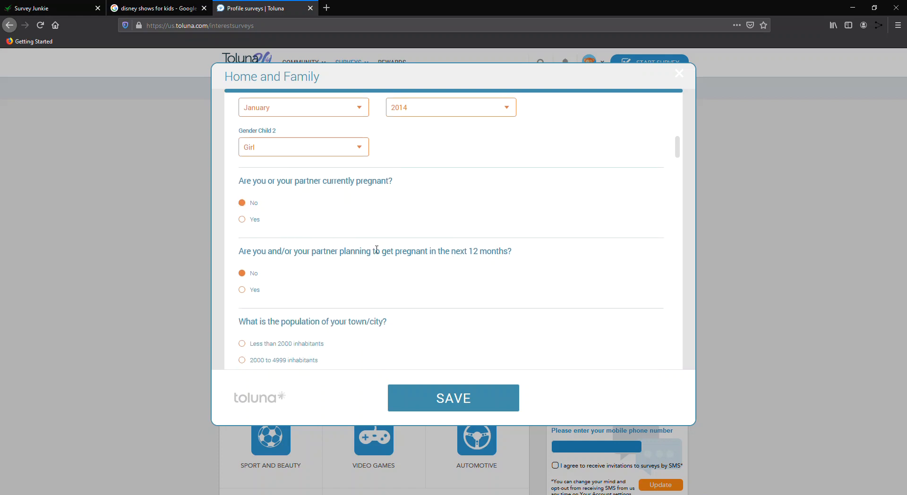
scroll(332, 277, "down", 4)
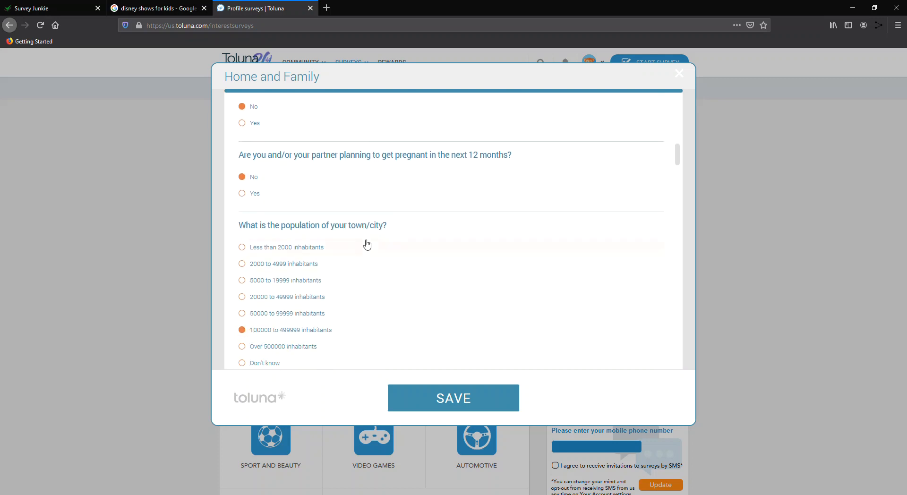
scroll(367, 245, "down", 4)
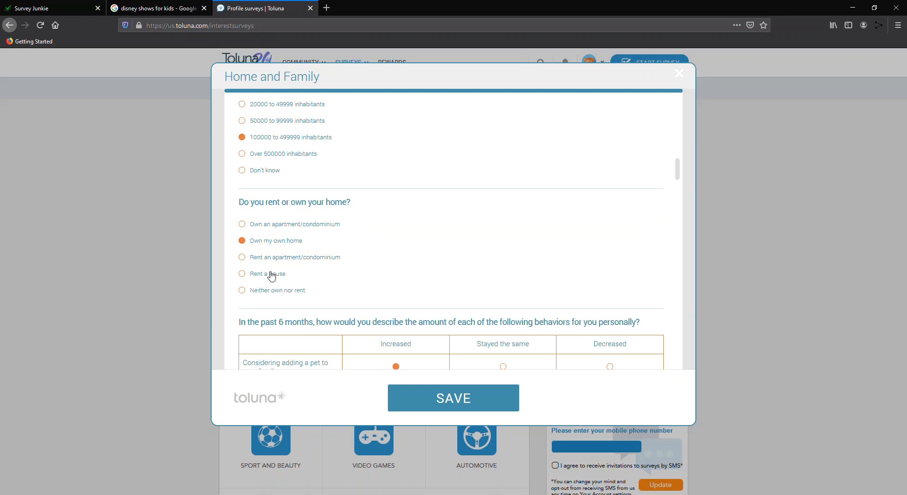
scroll(333, 264, "down", 3)
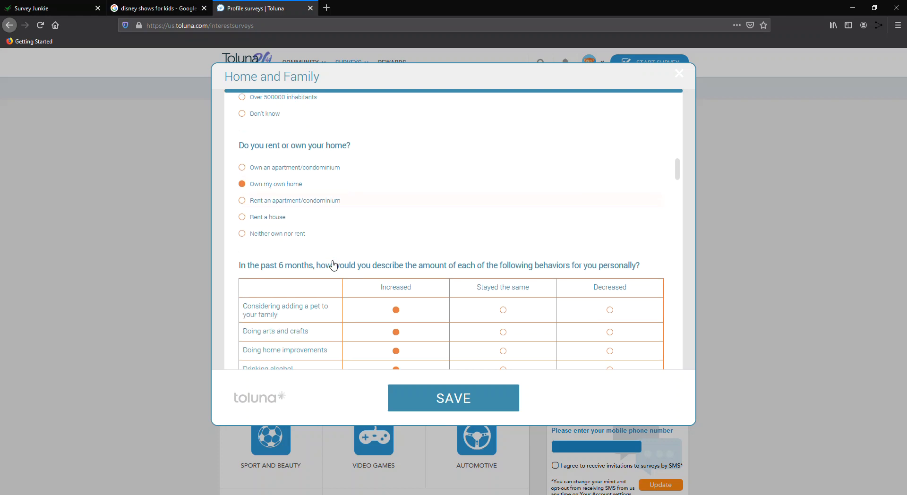
scroll(331, 259, "down", 1)
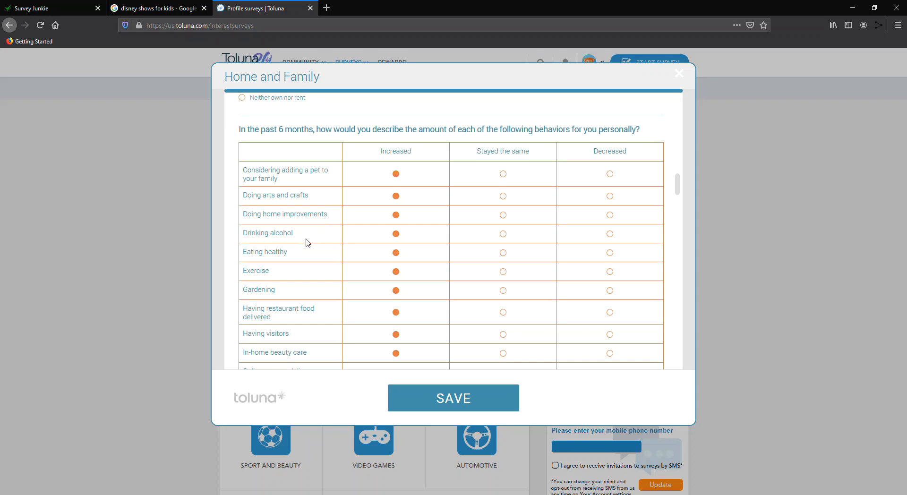
scroll(309, 254, "down", 2)
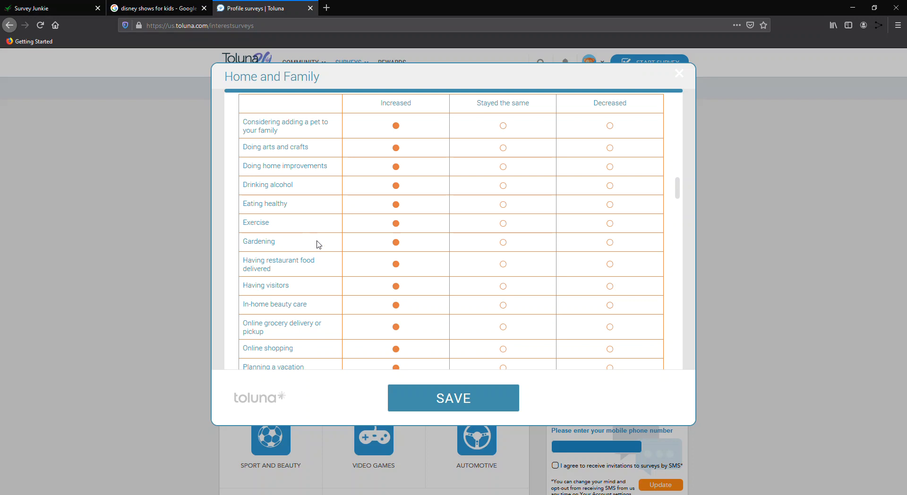
Change the behavior grid answers for Planning a vacation and Having visitors to Decreased
scroll(318, 245, "down", 2)
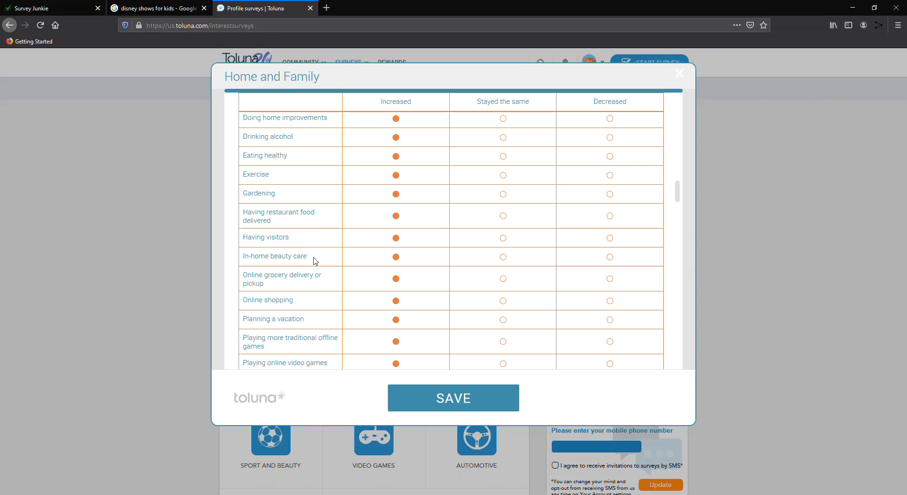
scroll(316, 262, "down", 2)
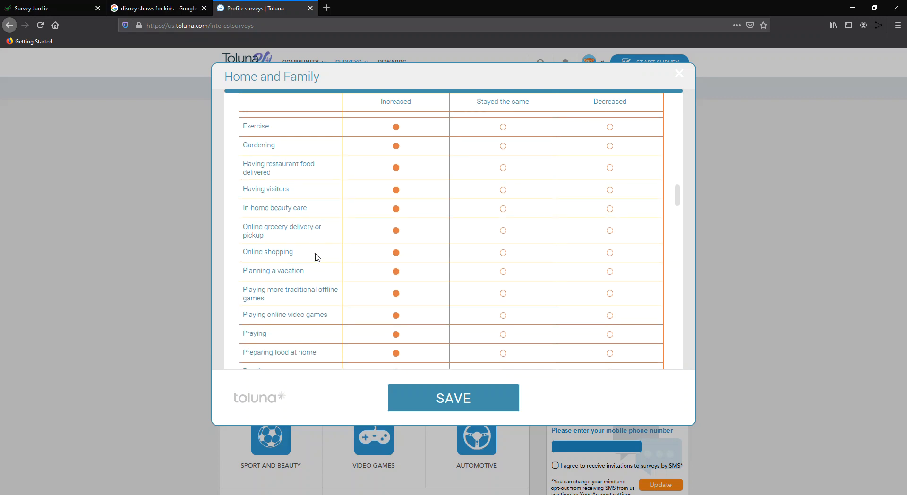
scroll(316, 255, "down", 2)
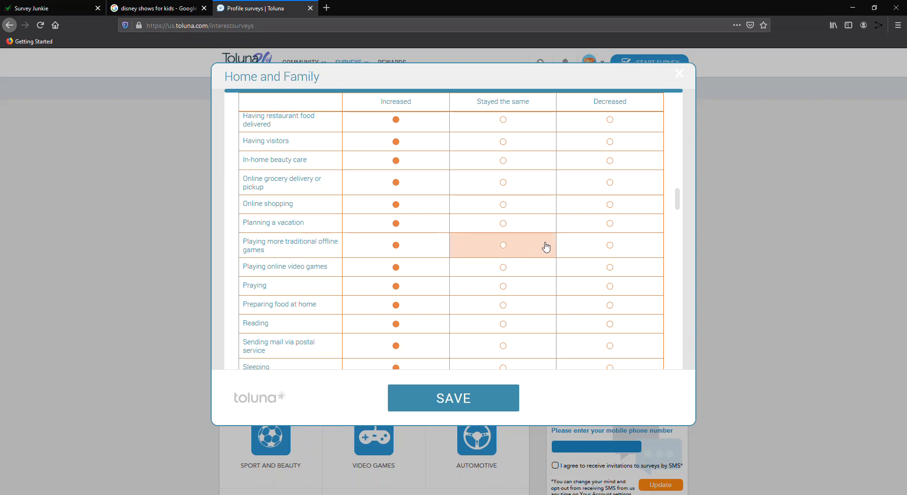
left_click(519, 226)
left_click(566, 229)
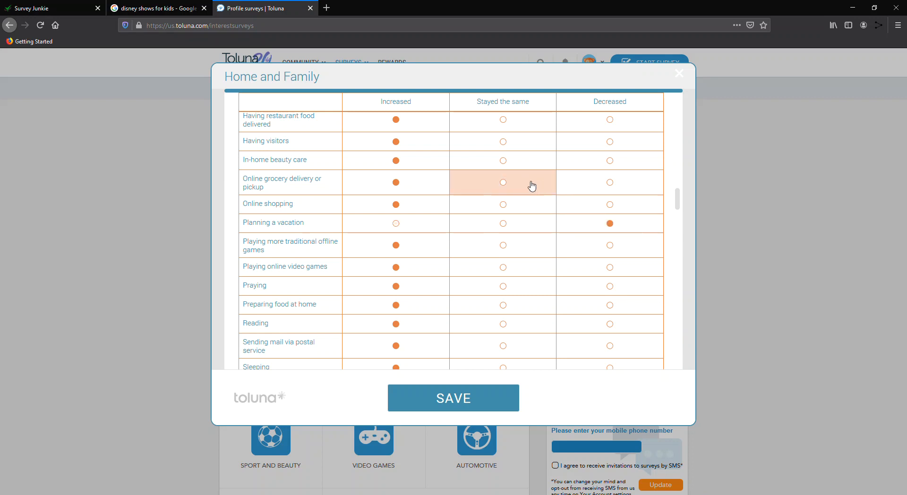
left_click(584, 144)
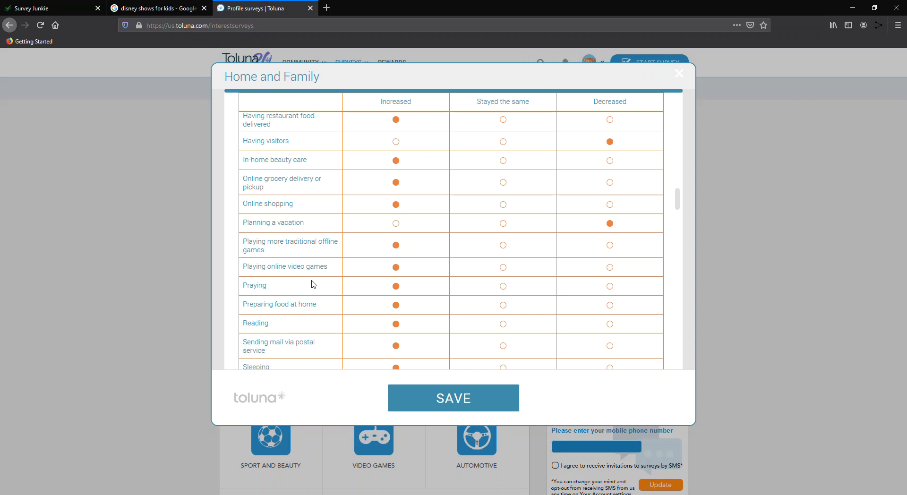
Review the remaining rows of the behavior grid down to Working from home and the answers on pets
scroll(312, 284, "down", 2)
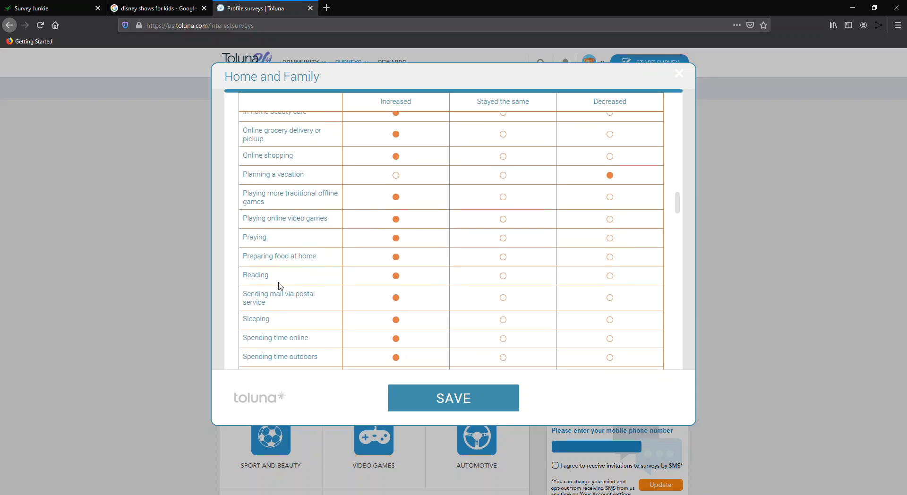
scroll(279, 287, "down", 2)
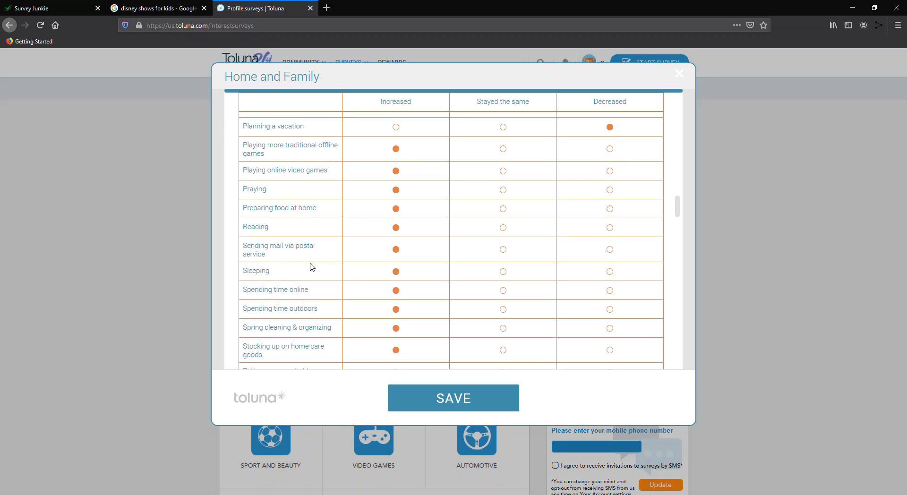
scroll(310, 263, "down", 2)
scroll(263, 254, "down", 2)
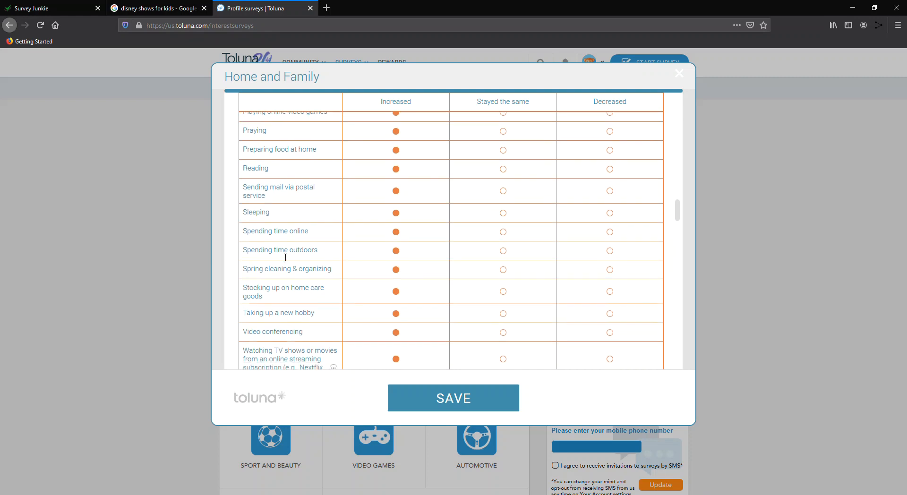
scroll(299, 278, "down", 2)
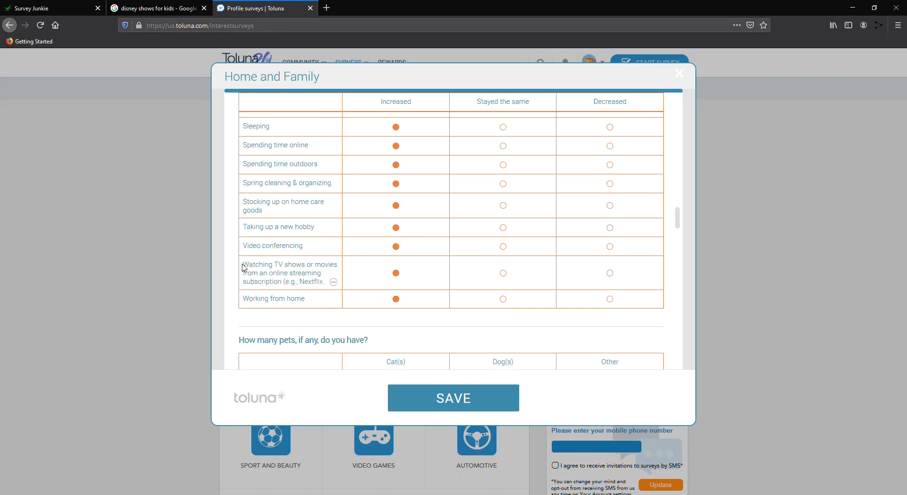
left_click_drag(242, 267, 313, 284)
left_click(321, 297)
scroll(320, 304, "down", 2)
scroll(331, 289, "up", 10)
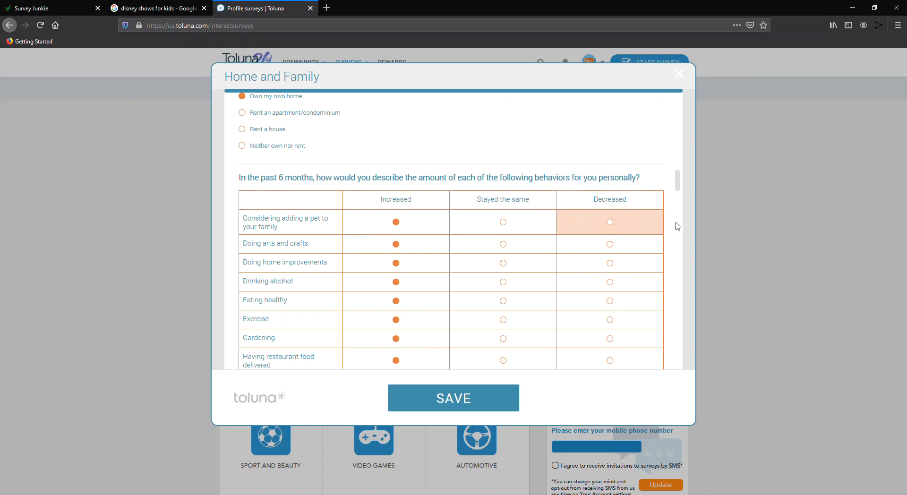
scroll(616, 265, "down", 8)
scroll(615, 274, "down", 5)
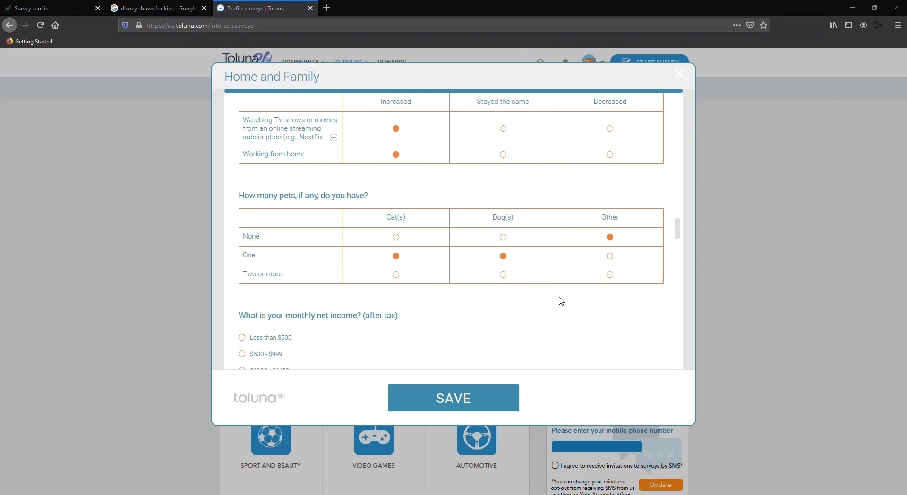
Change the monthly net income answer to Less than $500 and set it back to $5500 - $5999
scroll(570, 278, "down", 2)
scroll(569, 278, "down", 2)
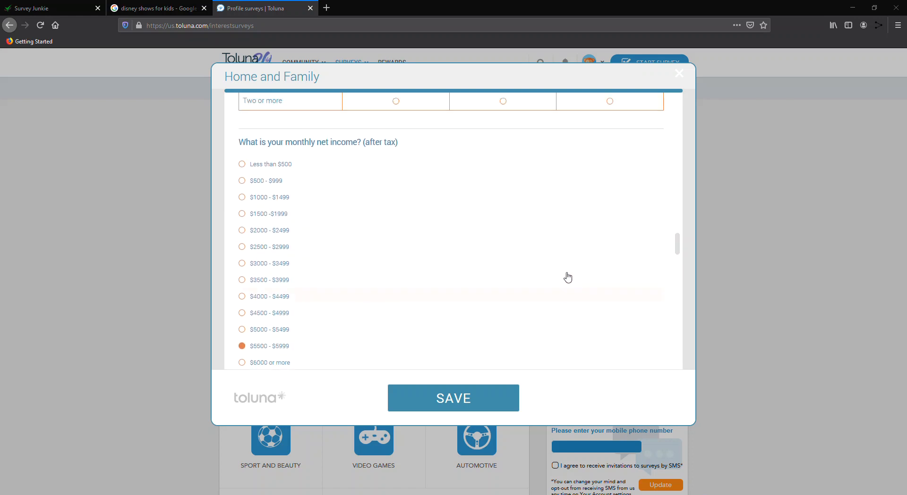
scroll(568, 278, "up", 1)
left_click_drag(241, 170, 415, 199)
left_click(415, 198)
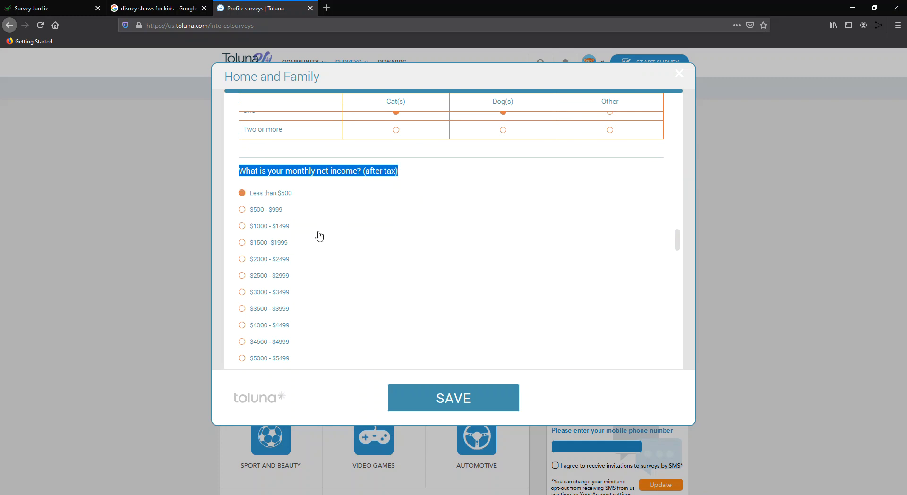
scroll(325, 265, "down", 2)
left_click(307, 279)
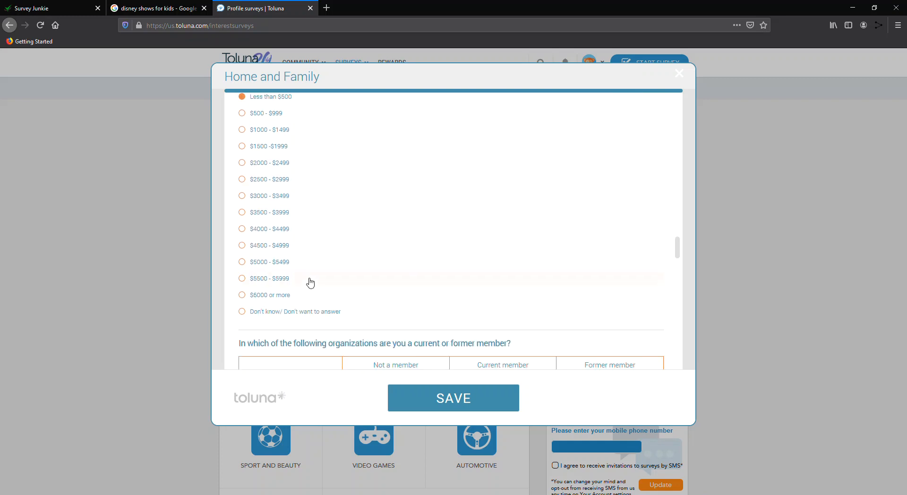
scroll(371, 253, "up", 1)
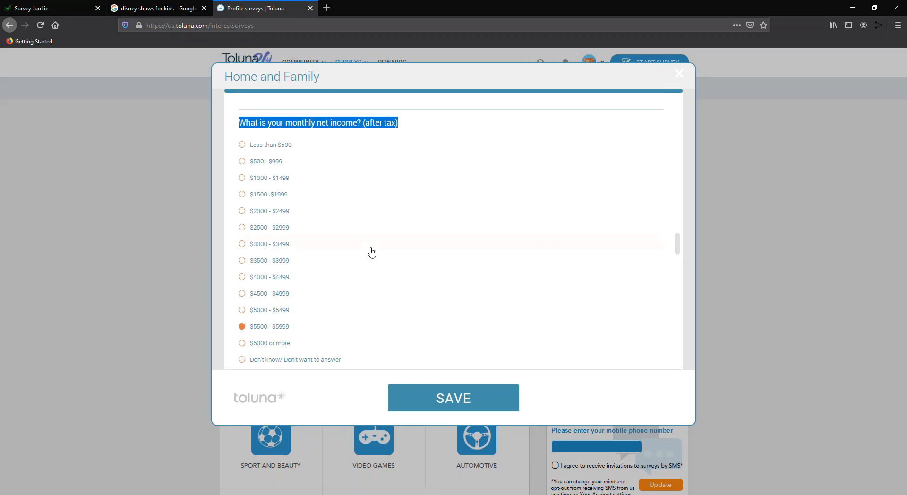
Review the organization membership answers and the main source of health insurance coverage
scroll(372, 253, "down", 2)
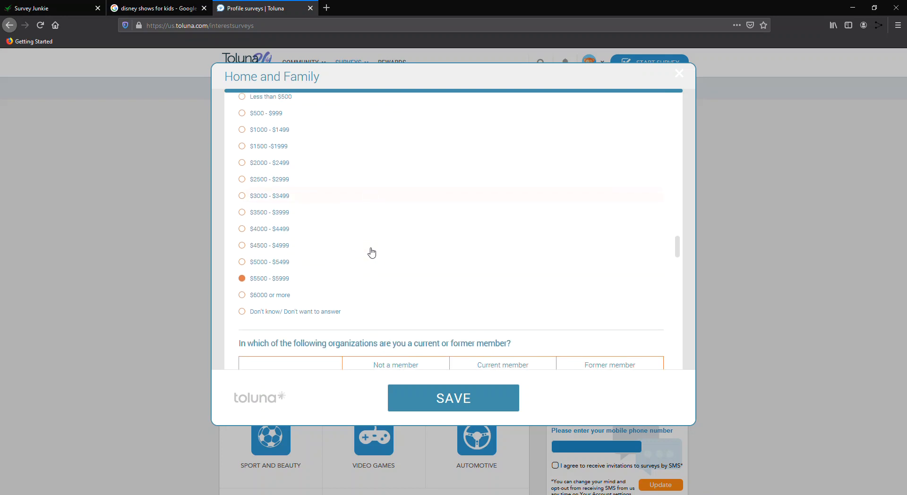
scroll(375, 250, "down", 5)
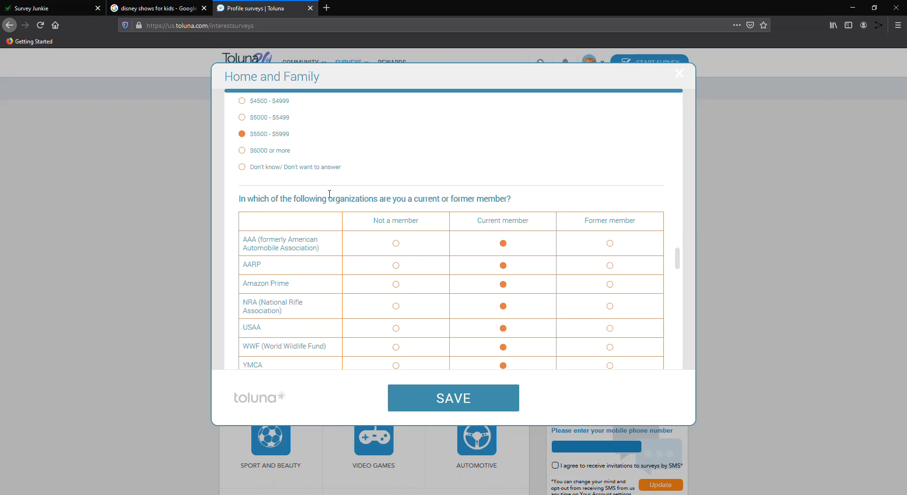
scroll(588, 199, "down", 2)
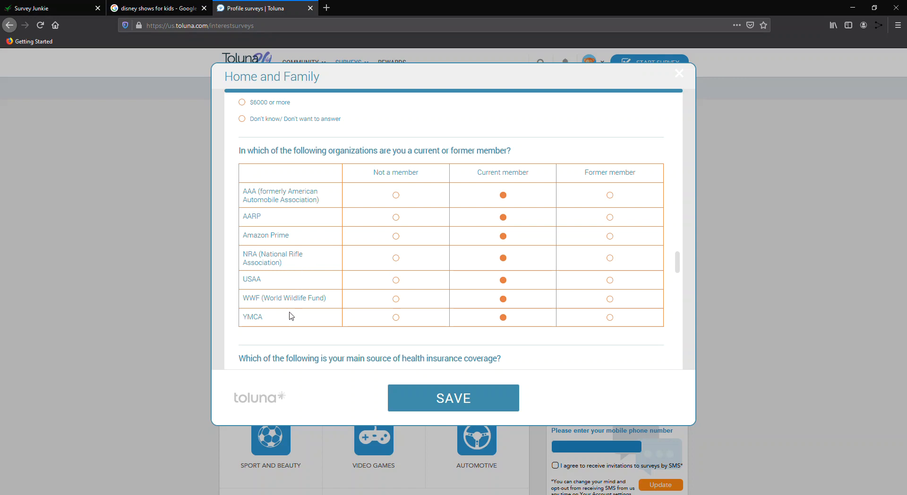
scroll(291, 316, "down", 3)
scroll(312, 244, "up", 2)
scroll(312, 244, "down", 2)
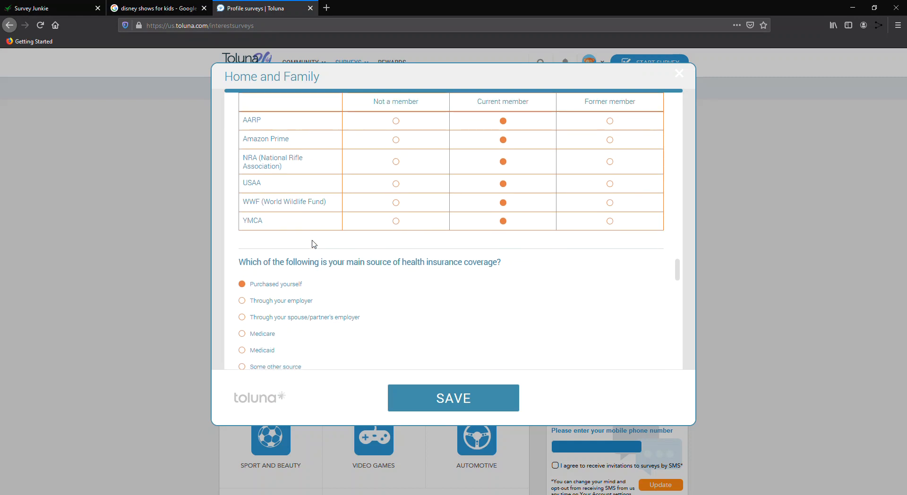
scroll(311, 244, "down", 2)
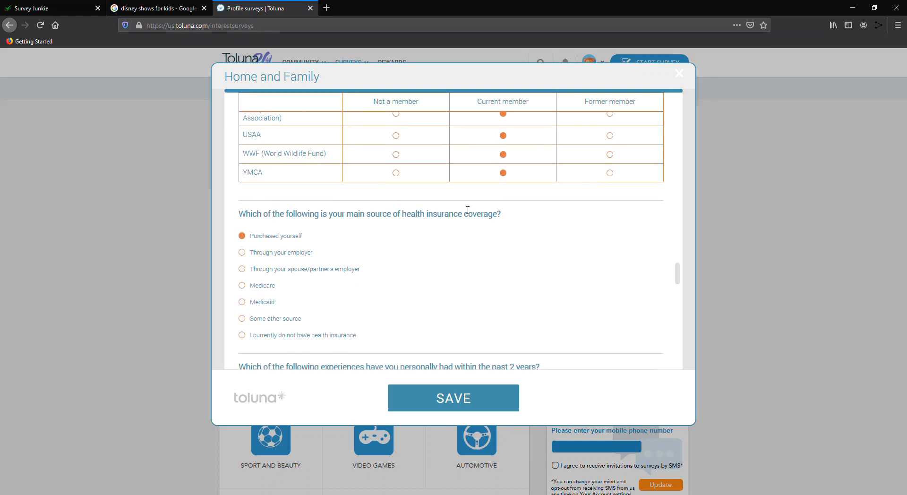
Review the answers on recent experiences, steps taken for the future, ride sharing, cannabis use, voting, political party, survey language and gender
scroll(468, 210, "down", 4)
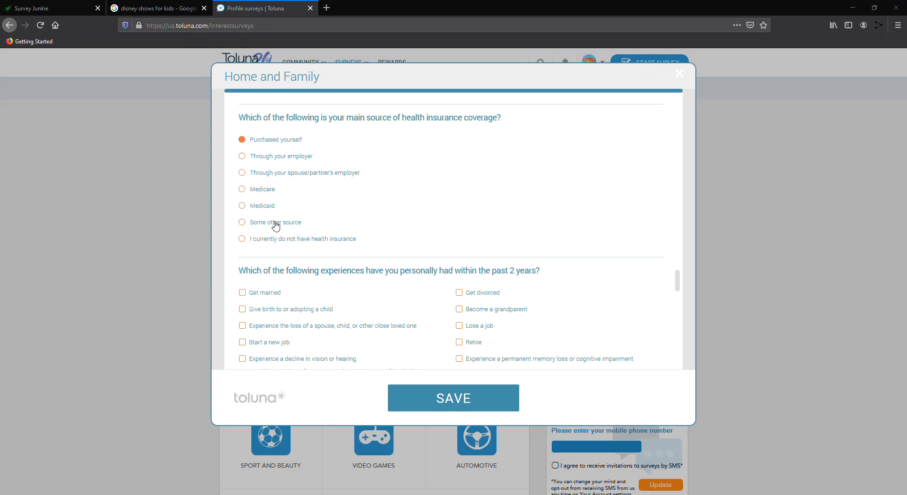
scroll(373, 252, "down", 3)
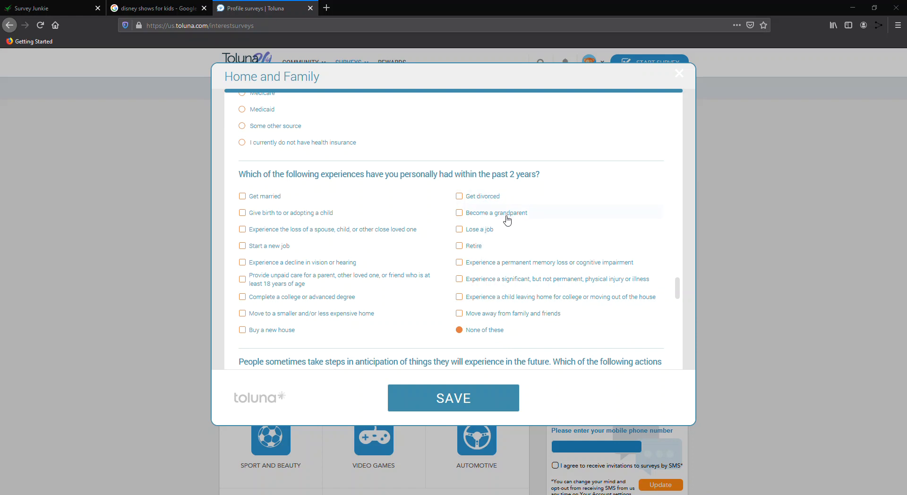
scroll(507, 220, "down", 4)
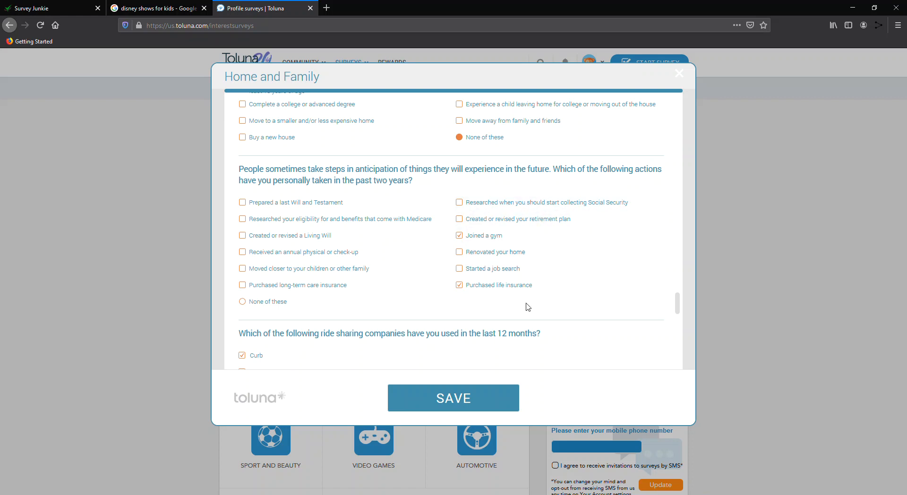
scroll(528, 307, "down", 2)
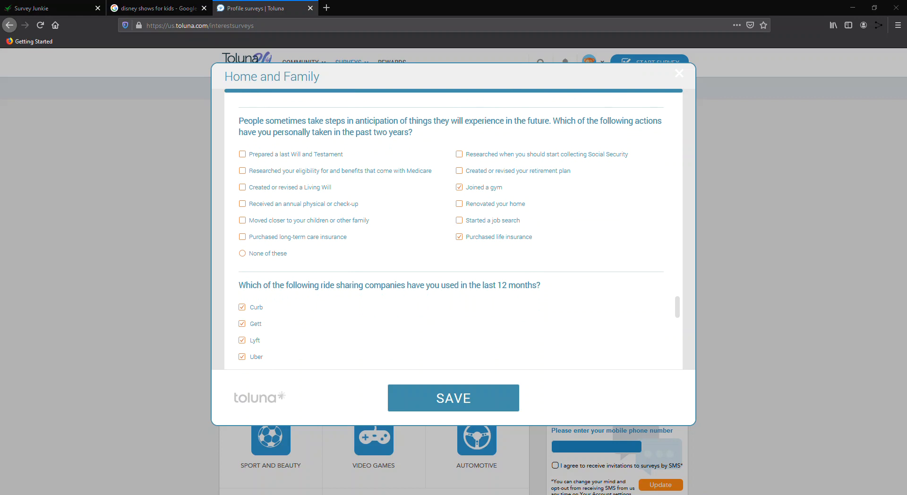
scroll(601, 367, "down", 5)
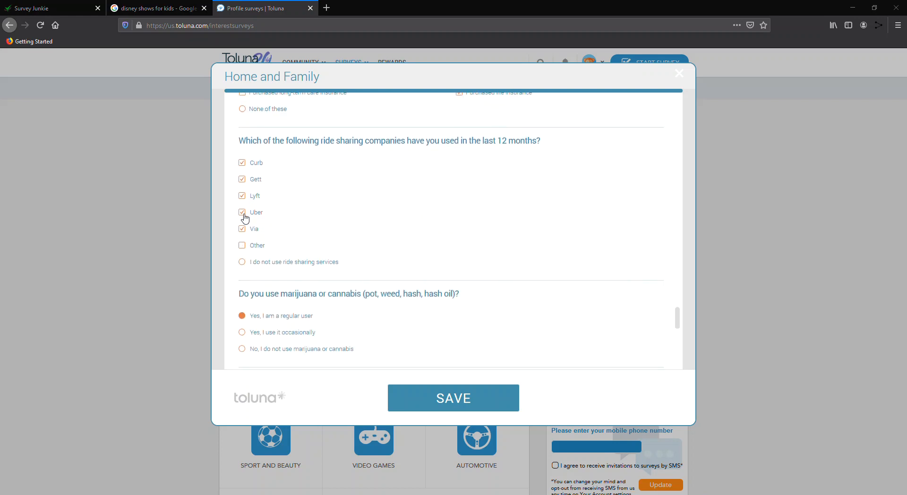
scroll(253, 263, "down", 3)
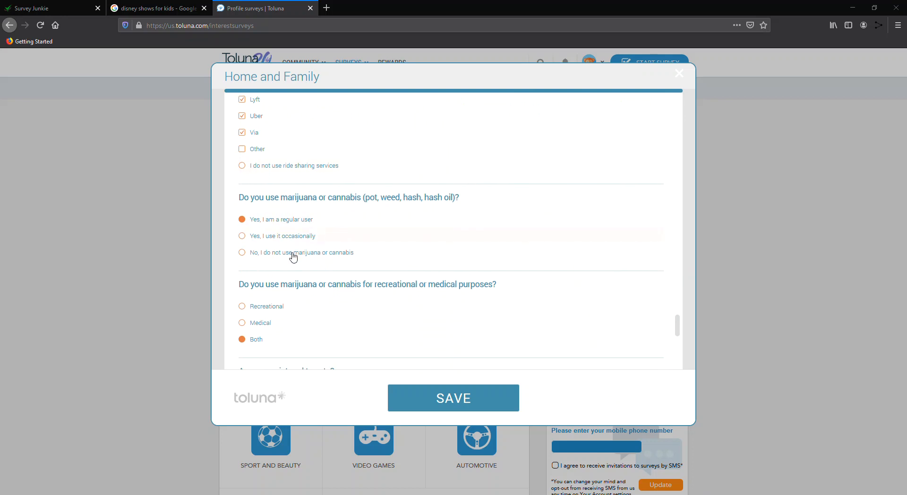
scroll(297, 277, "down", 3)
scroll(279, 264, "down", 5)
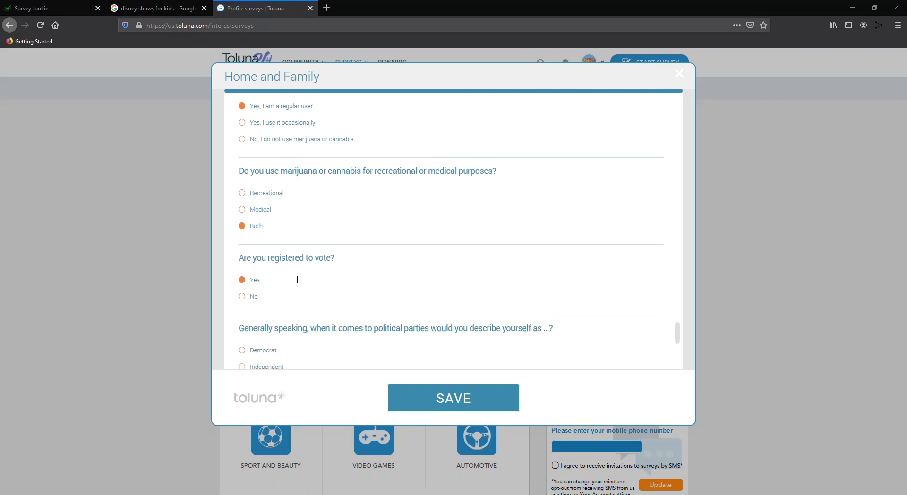
scroll(273, 271, "down", 5)
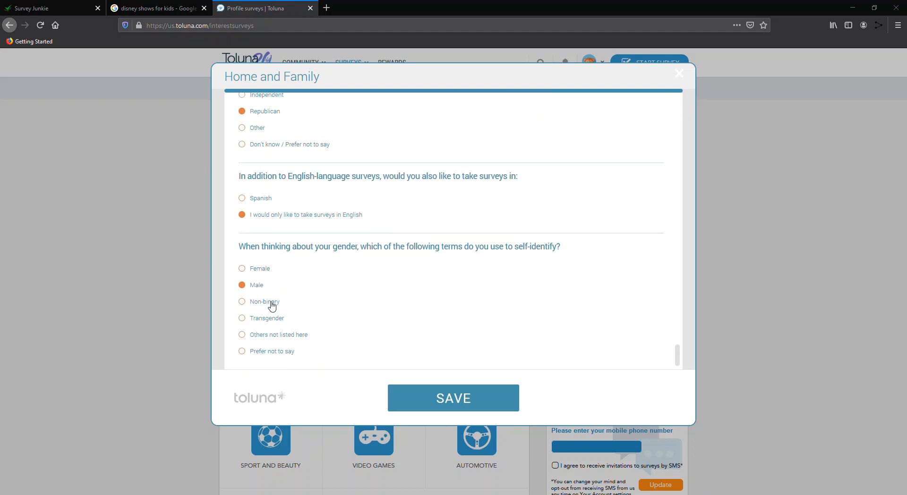
Save the completed Home and Family survey and check the points balance on the profile surveys page
left_click(459, 405)
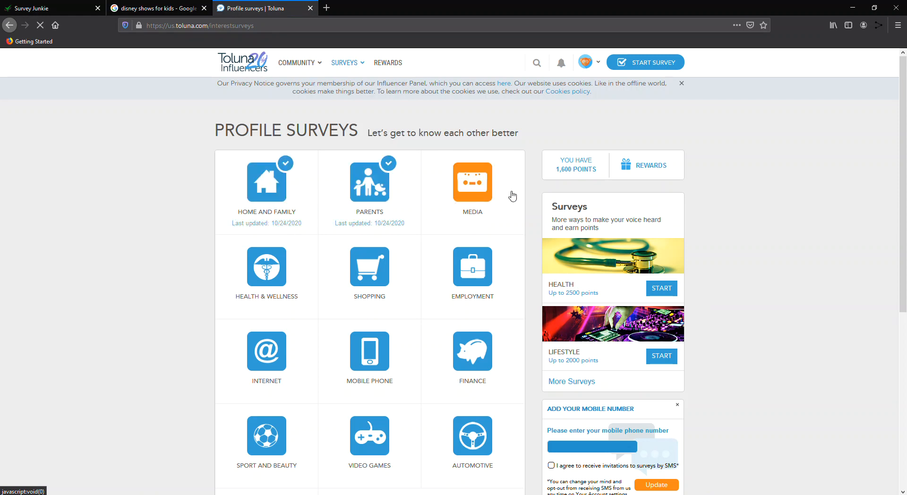
left_click_drag(567, 170, 600, 174)
left_click(603, 180)
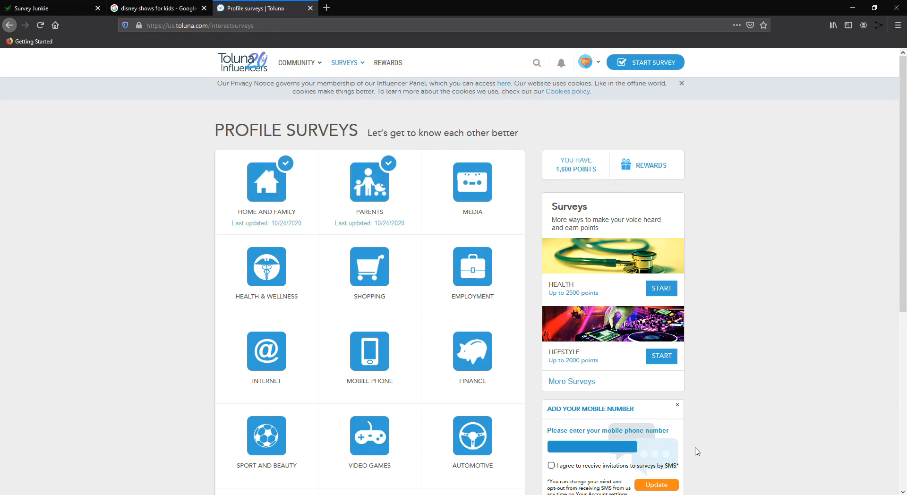